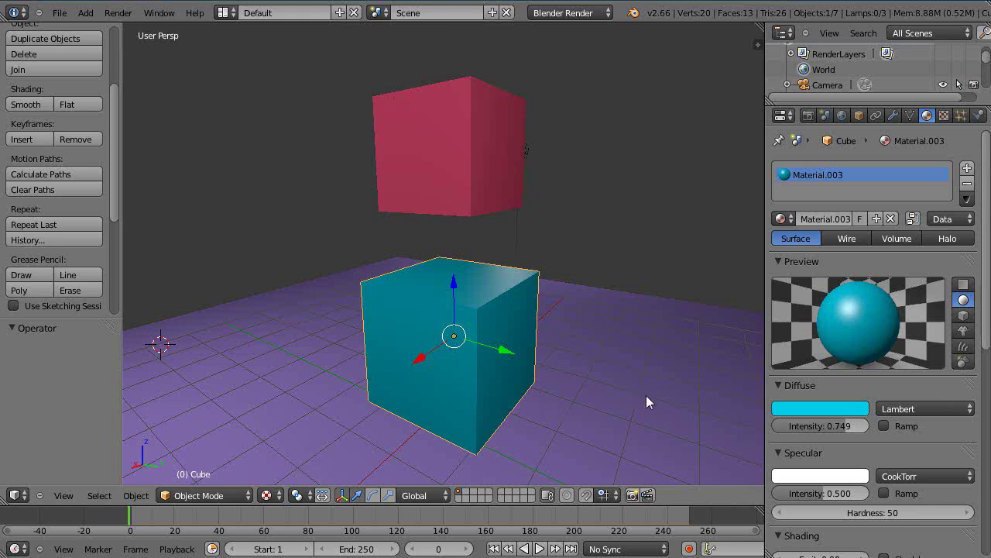
- Select the teal cube and orbit and zoom around both cubes to inspect them
middle_drag(297, 249, 369, 328)
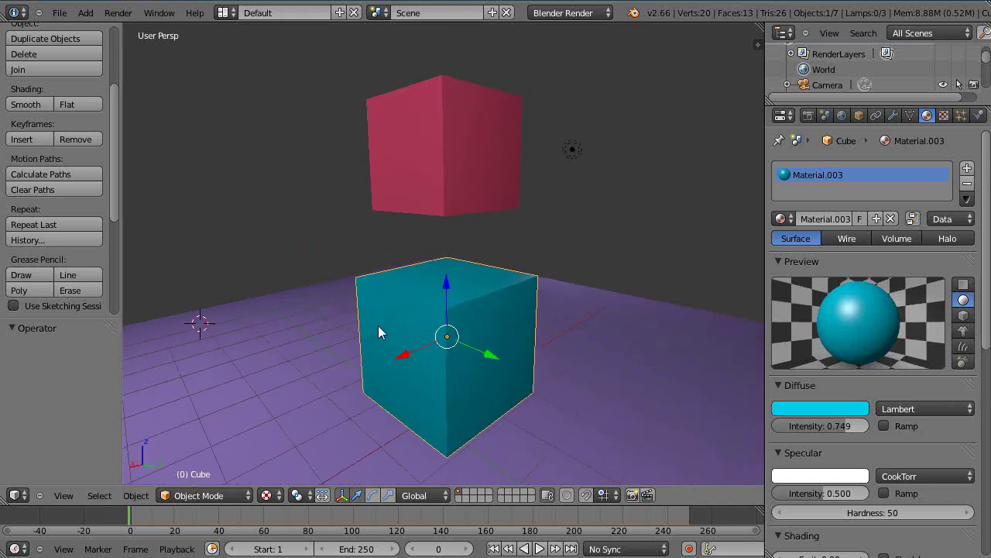
right_click(379, 331)
scroll(376, 325, down, 3)
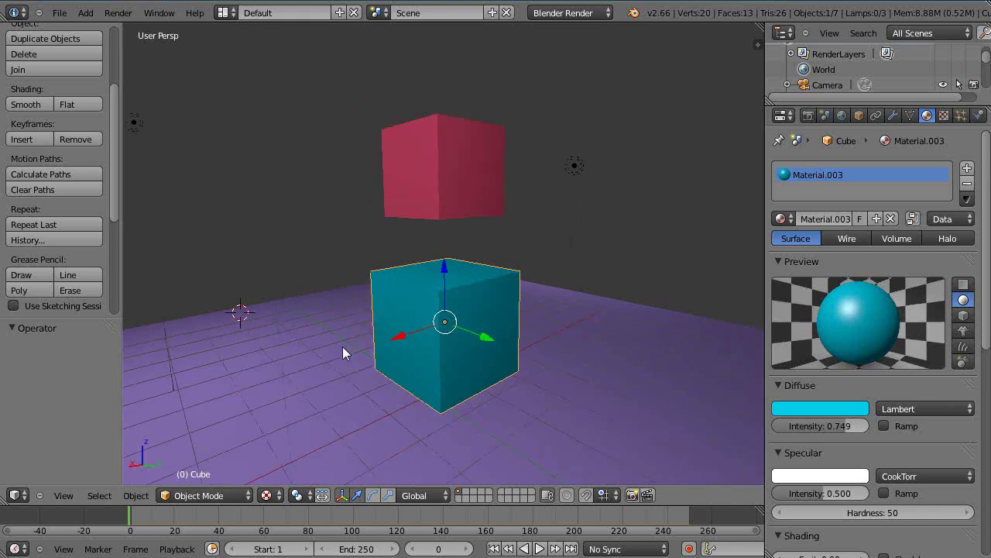
middle_drag(351, 349, 380, 370)
scroll(381, 369, up, 1)
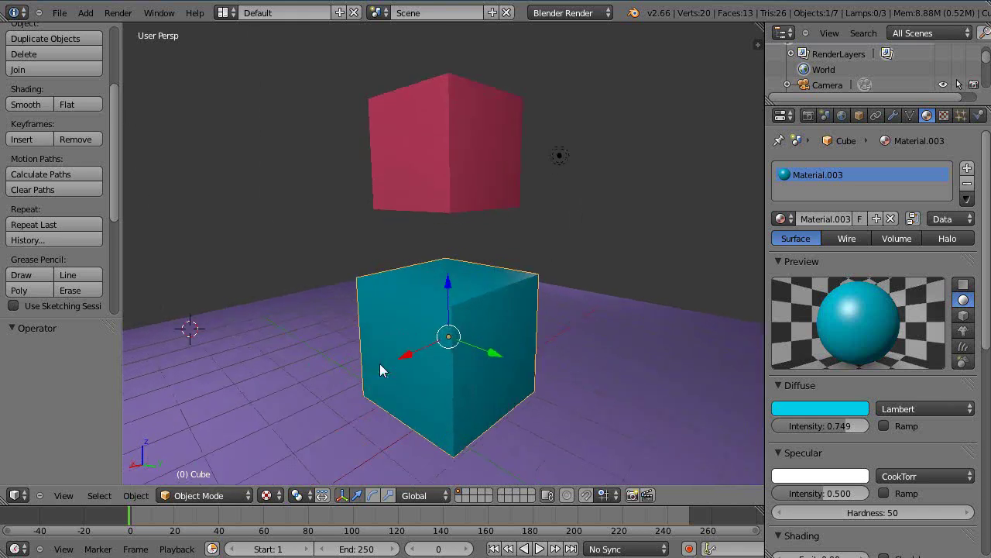
scroll(380, 370, down, 1)
mouse_move(380, 369)
middle_down()
mouse_move(403, 357)
mouse_move(390, 365)
middle_up()
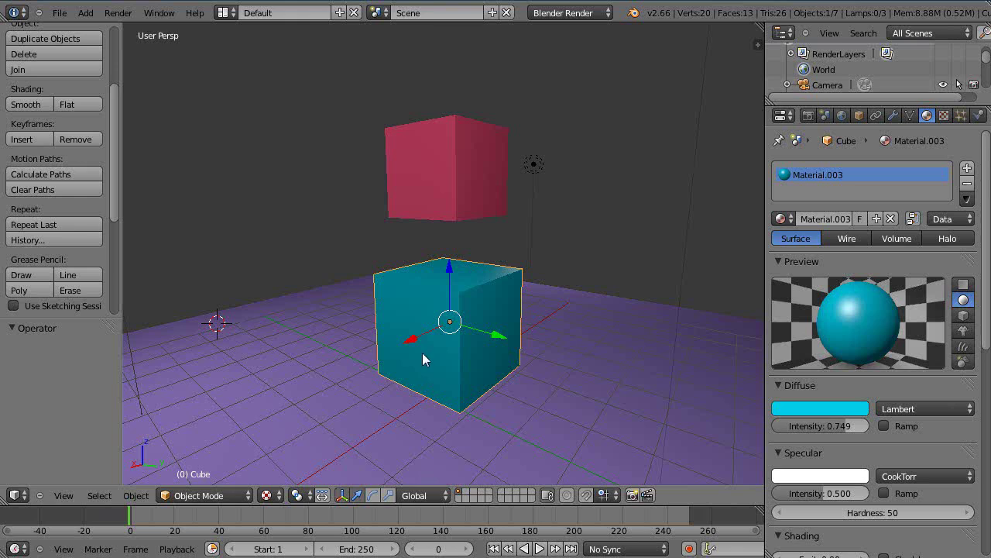
middle_drag(444, 354, 563, 347)
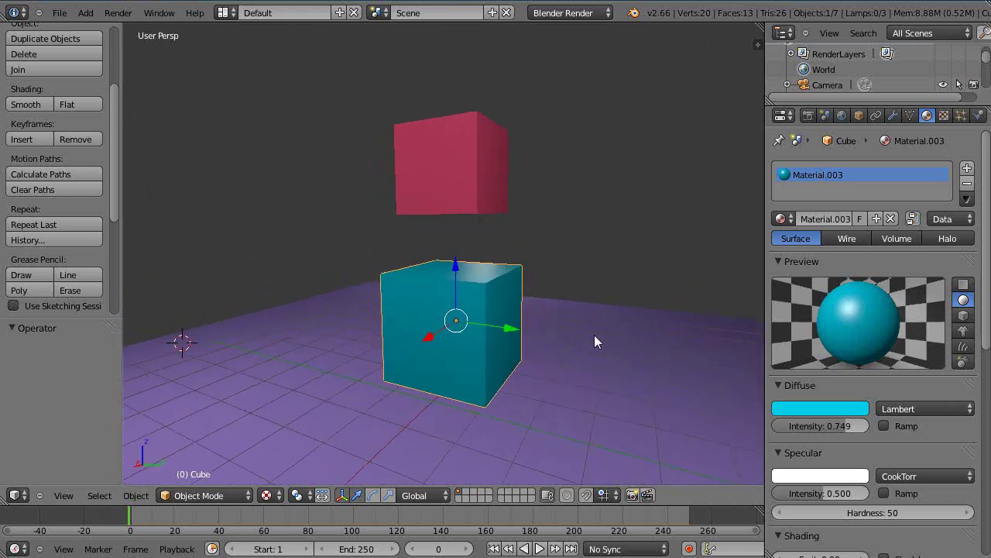
mouse_move(593, 339)
middle_down()
mouse_move(571, 354)
mouse_move(582, 347)
middle_up()
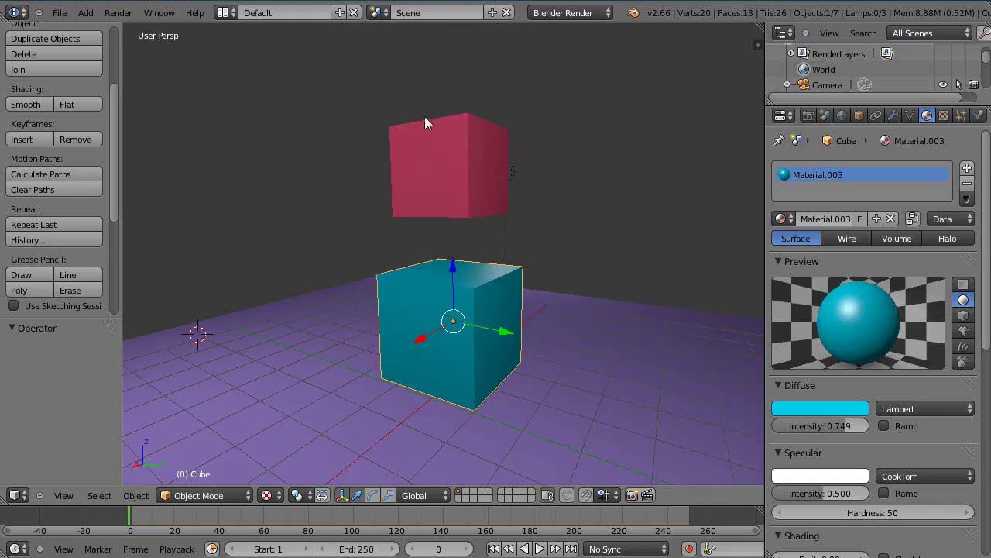
scroll(453, 294, down, 3)
scroll(453, 294, up, 2)
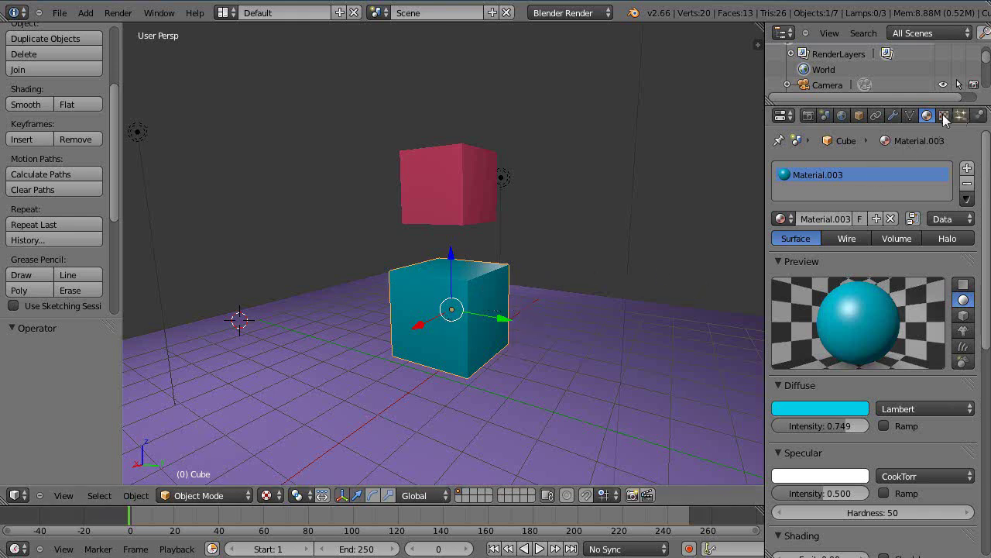
- Show the teal cube's vertex group Group, preview its weights in Weight Paint, then return to Edit Mode
click(909, 114)
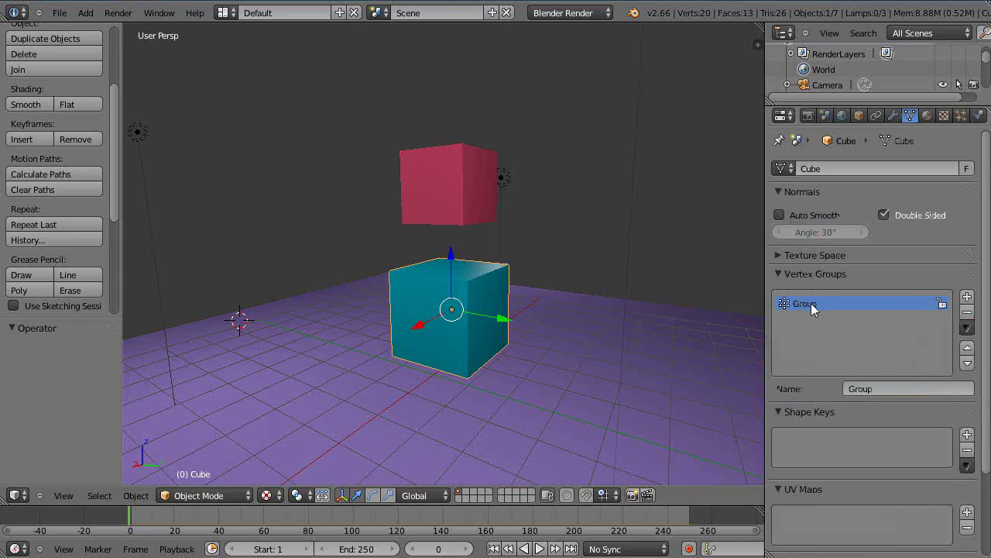
key(Tab)
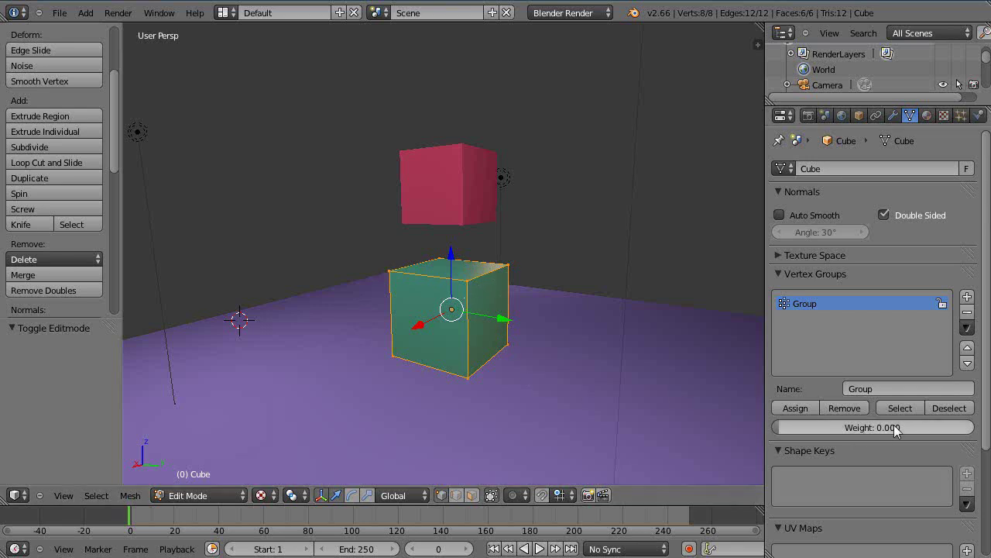
click(192, 495)
click(193, 394)
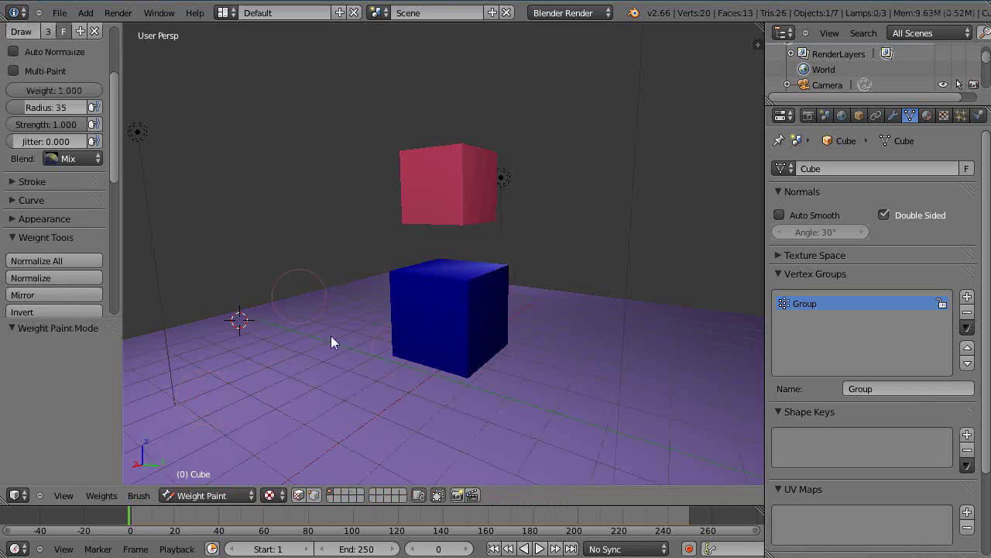
click(200, 495)
click(196, 463)
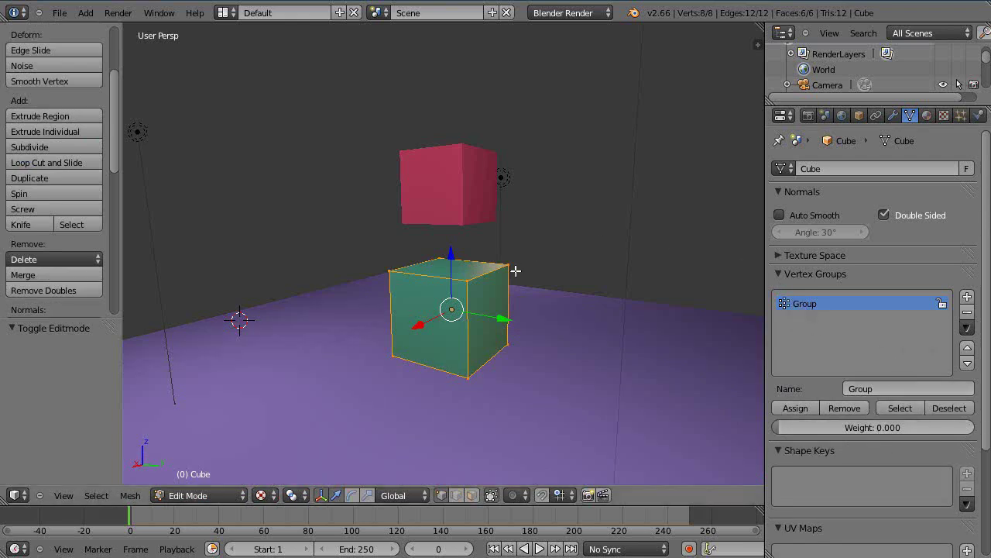
- Return the teal cube to Object Mode, then put the red cube into Edit Mode
key(Tab)
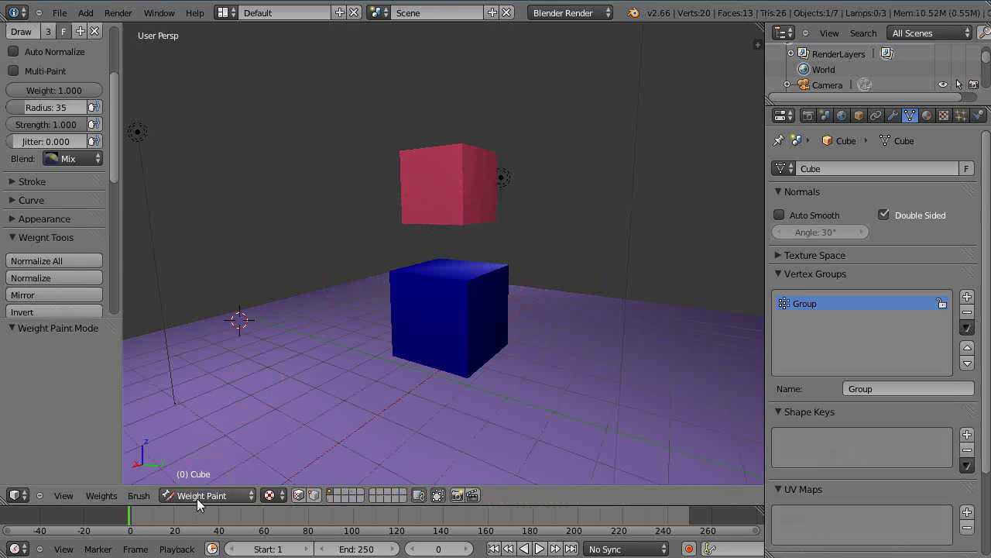
click(200, 496)
click(194, 480)
right_click(453, 188)
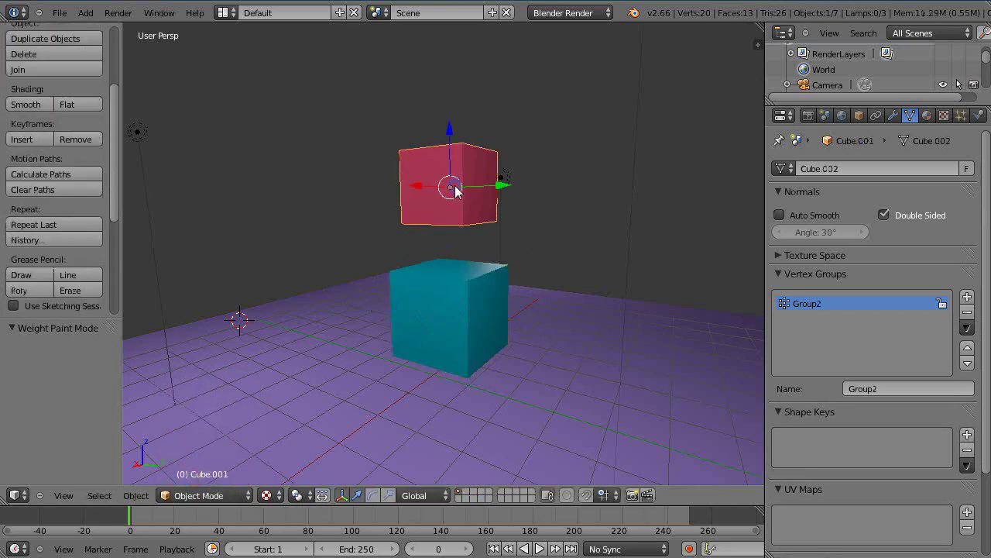
key(Tab)
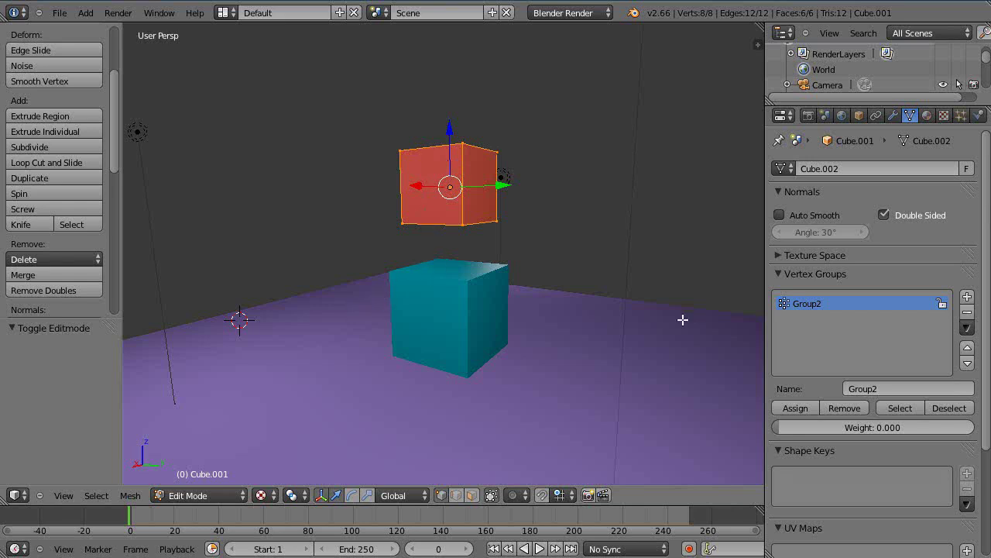
scroll(655, 328, down, 2)
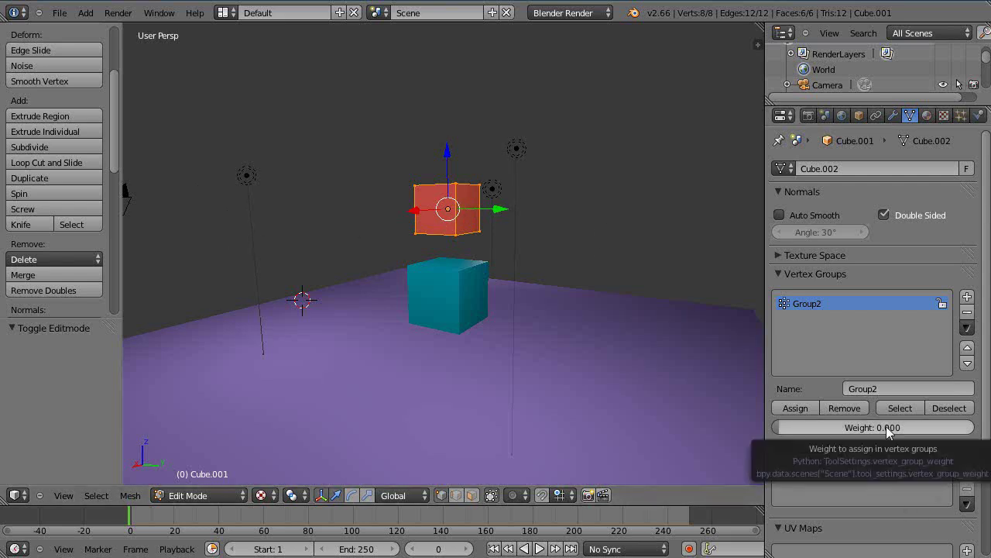
scroll(544, 247, up, 2)
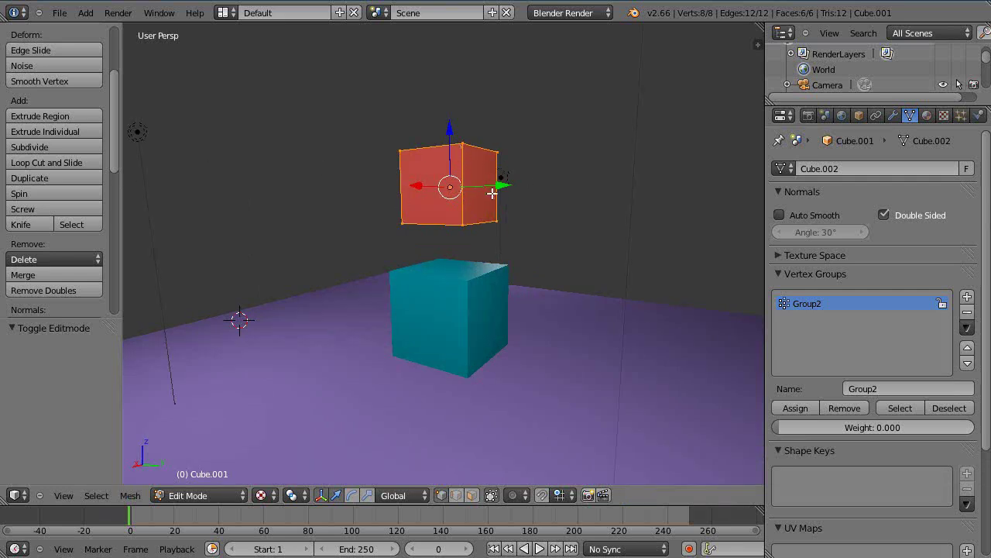
middle_drag(492, 193, 485, 196)
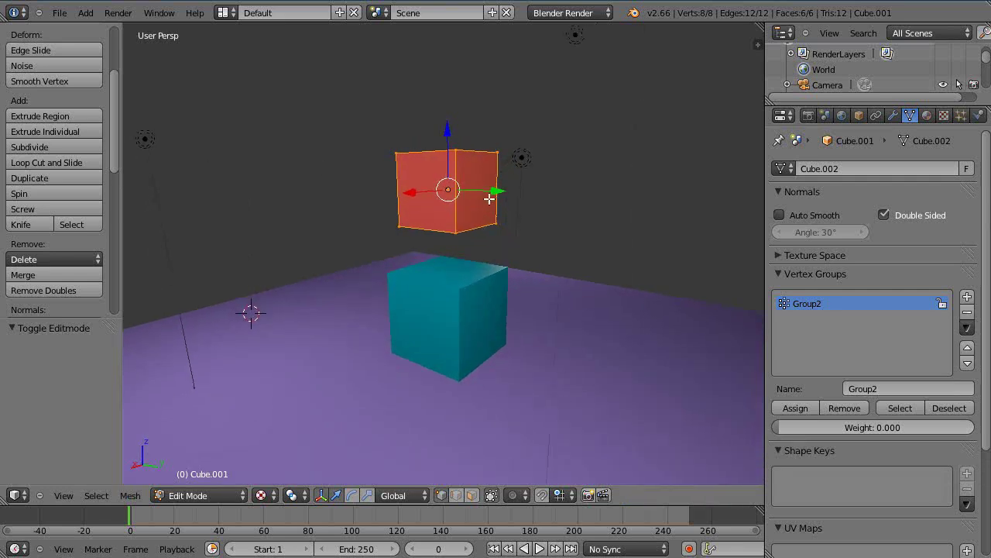
- Assign all the red cube's vertices to Group2 at weight 1.000 and return to Object Mode
click(883, 428)
text(1)
key(Return)
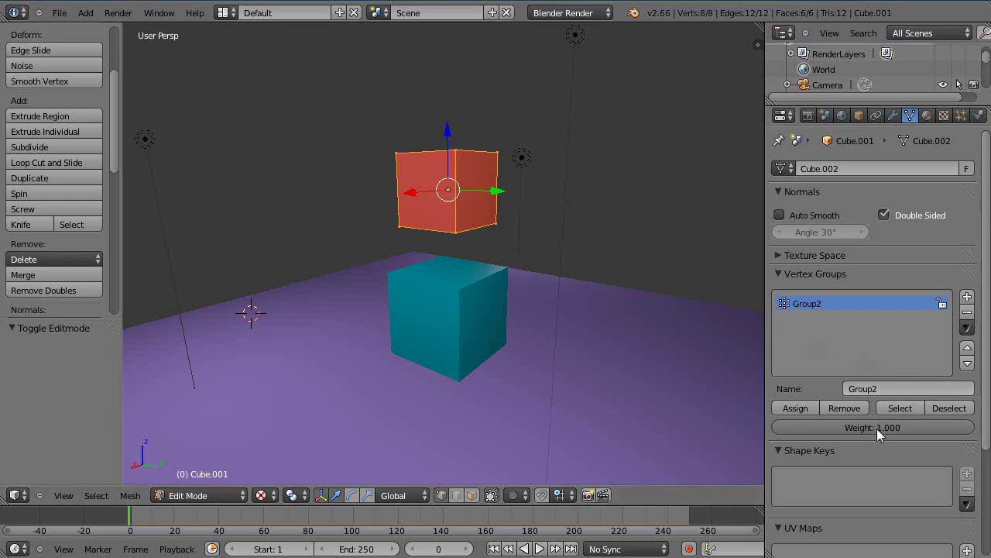
click(791, 408)
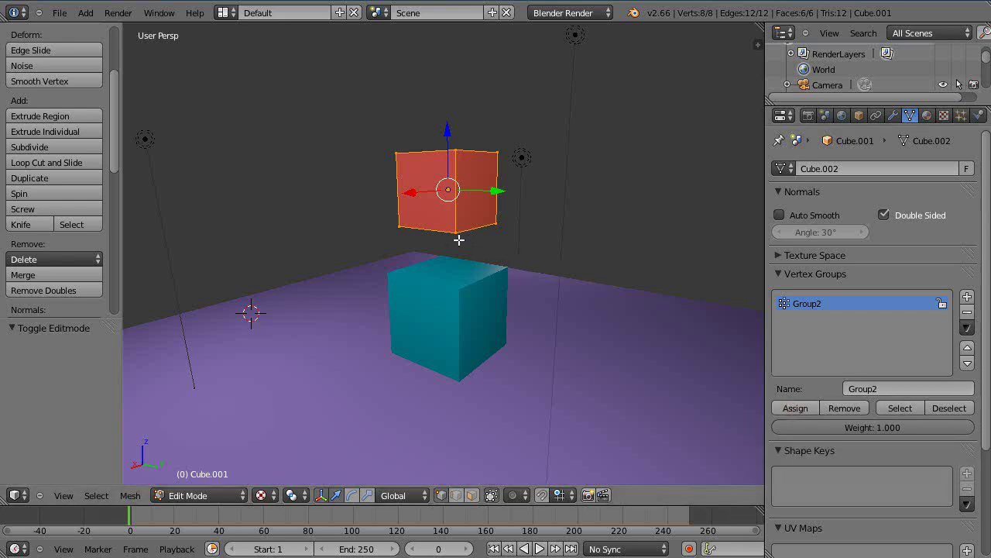
key(Tab)
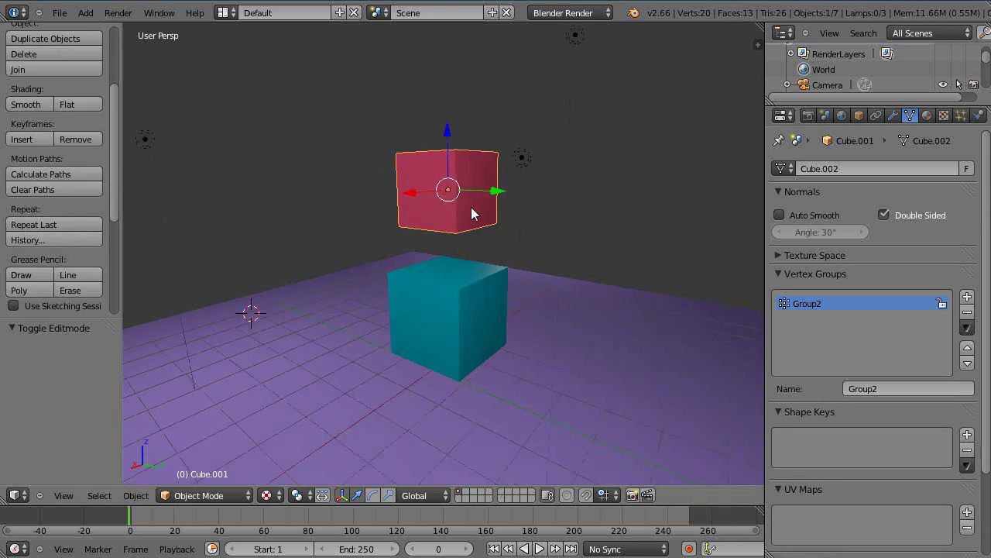
- Set the red cube's Soft Body Goal vertex group to Group2
click(979, 115)
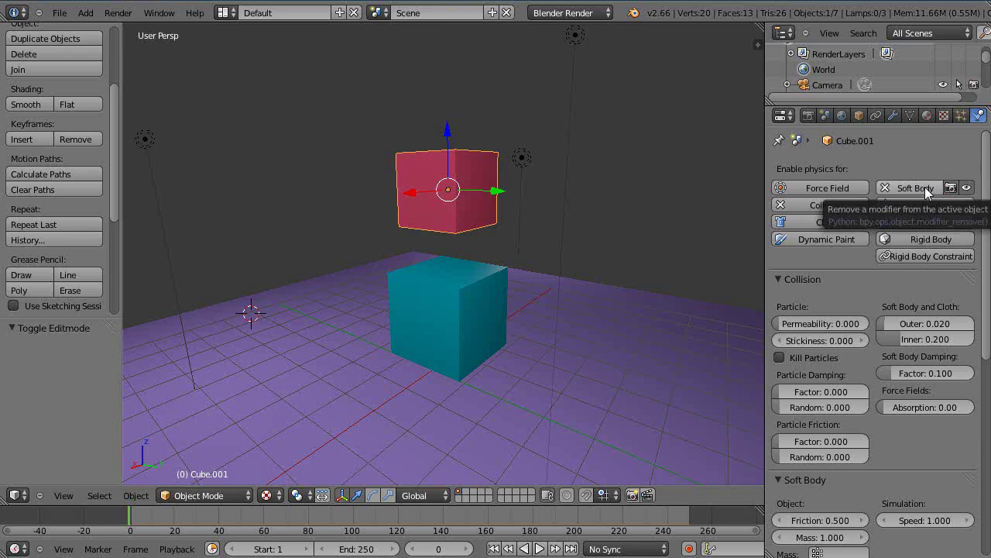
scroll(879, 302, down, 3)
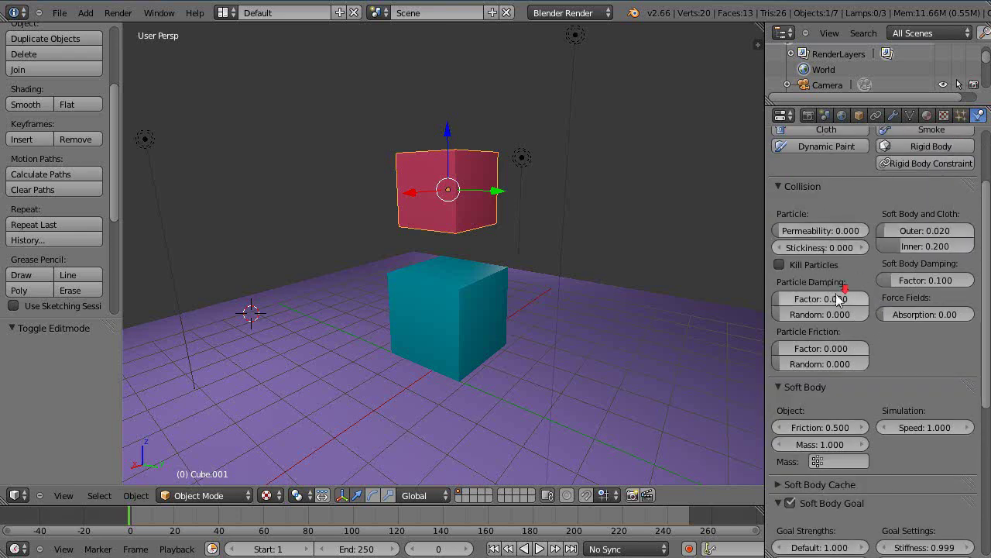
scroll(813, 298, down, 4)
scroll(799, 325, down, 2)
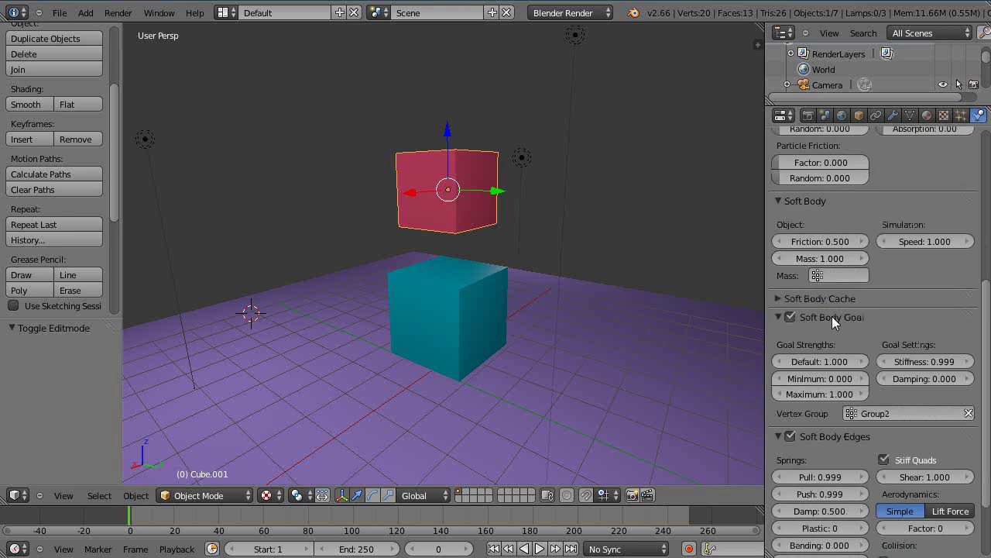
click(779, 317)
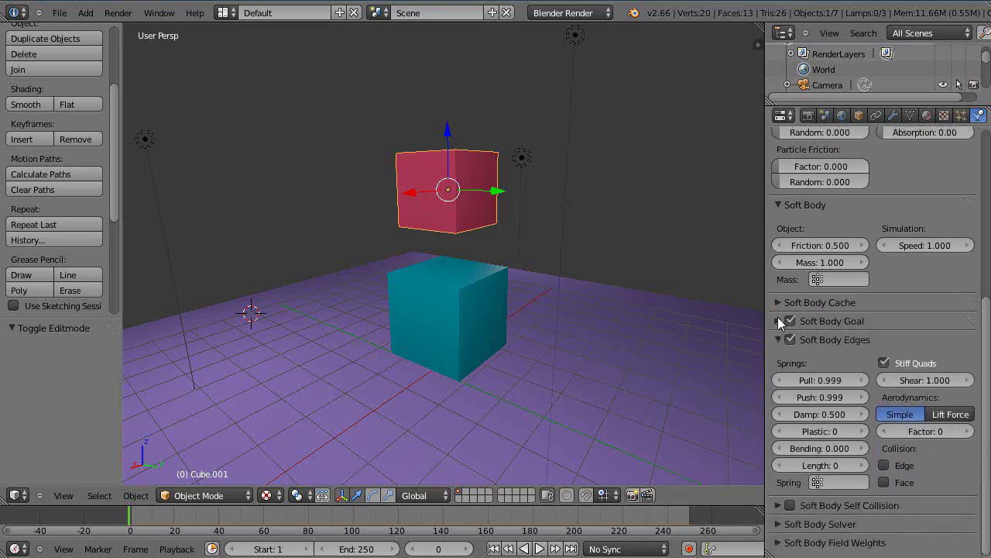
click(779, 319)
click(886, 418)
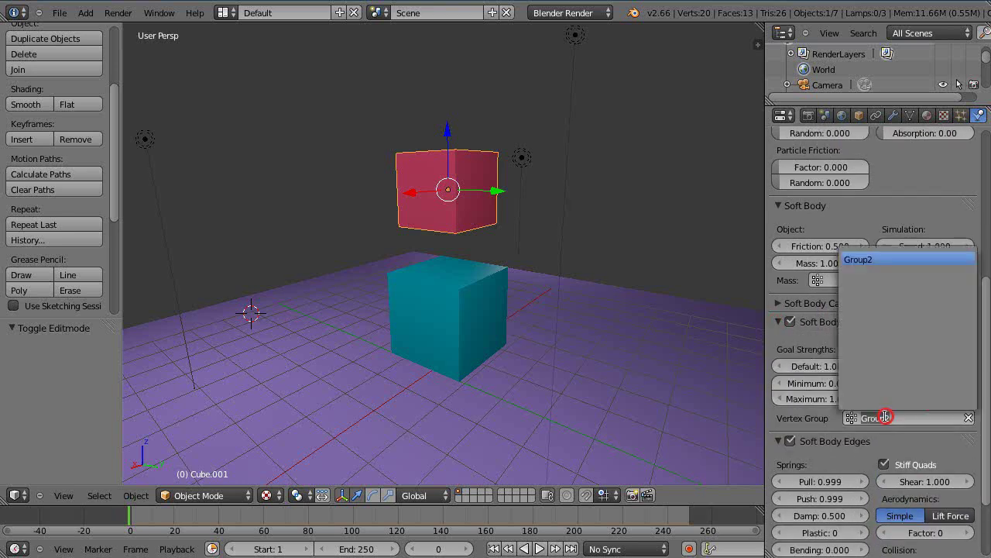
click(866, 260)
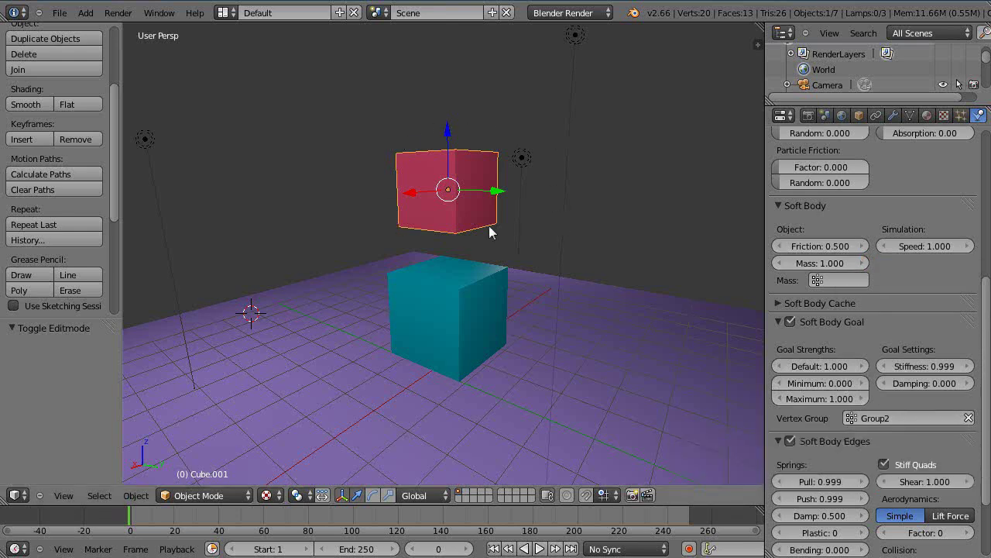
- Set the teal cube's Soft Body Goal vertex group to Group and review its Soft Body Edges
right_click(452, 306)
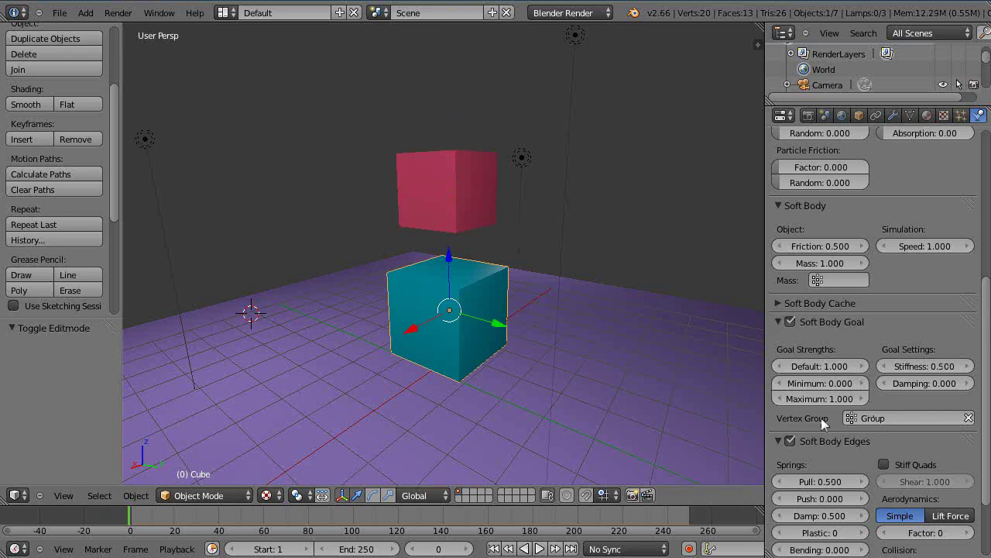
click(907, 418)
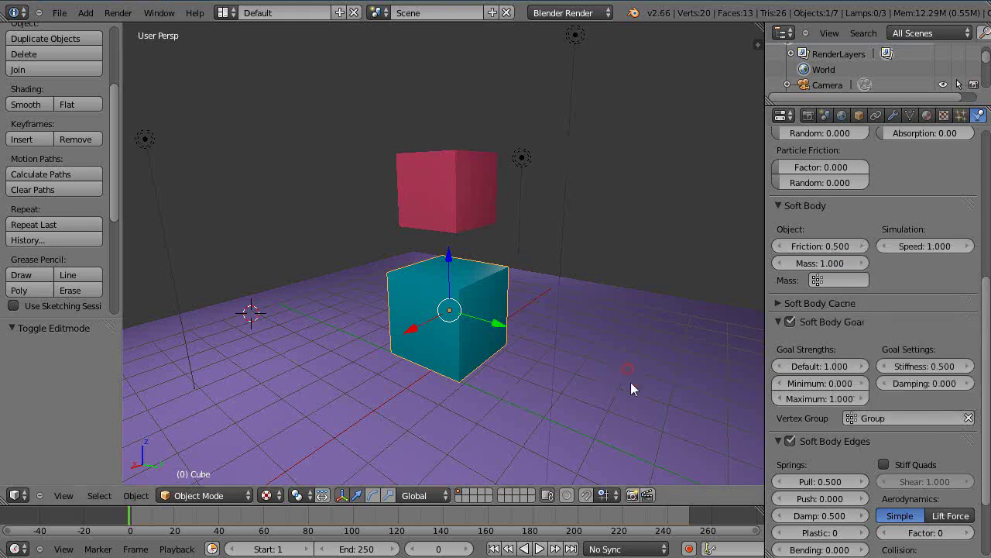
scroll(809, 434, down, 2)
click(813, 410)
click(778, 379)
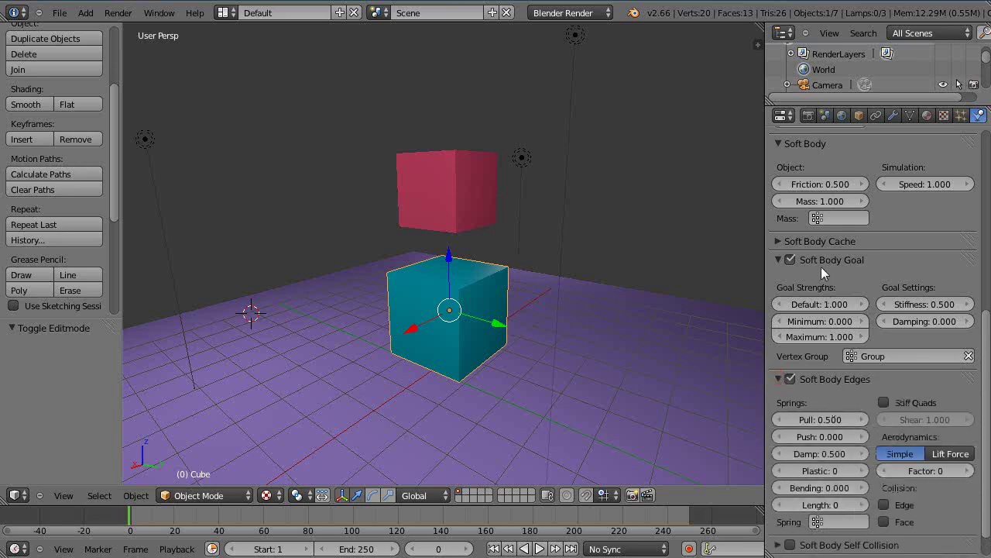
right_click(631, 307)
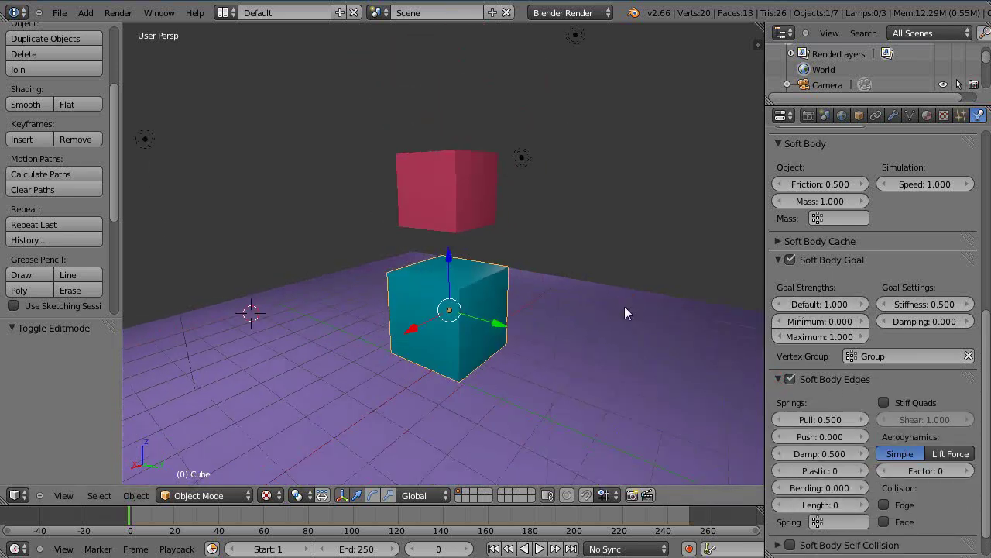
- Remove the floor plane's rigid body physics, then check the teal and red cubes' physics
right_click(616, 383)
scroll(813, 271, up, 10)
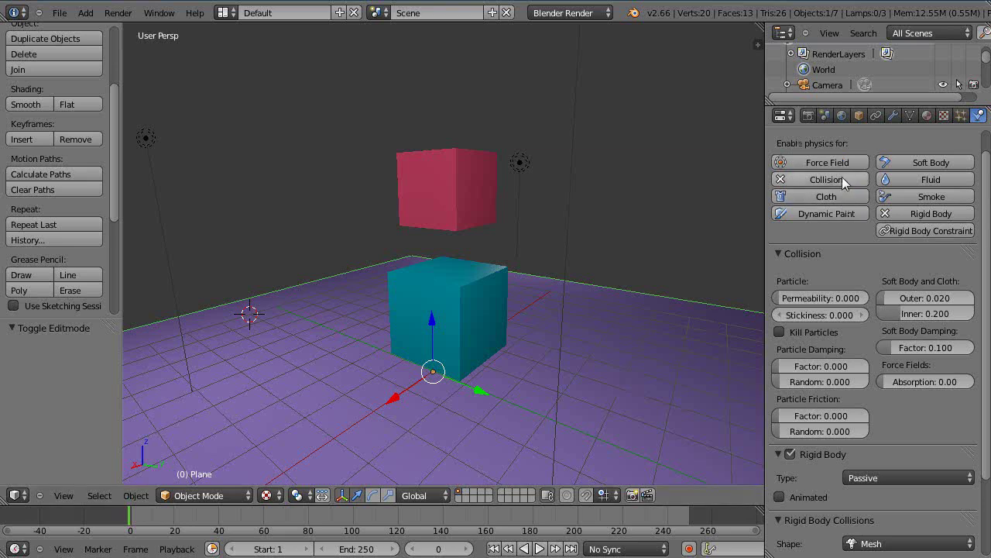
scroll(49, 271, down, 5)
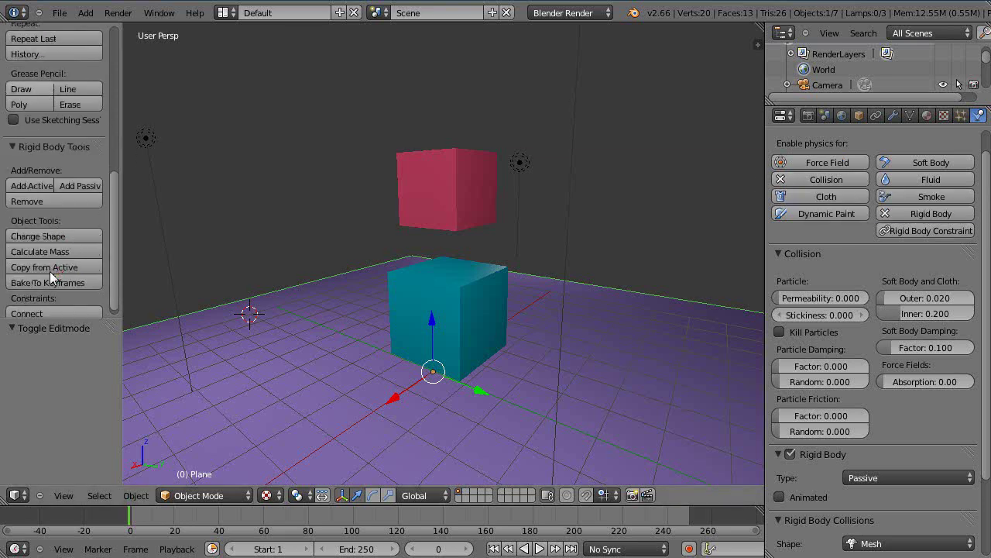
click(31, 200)
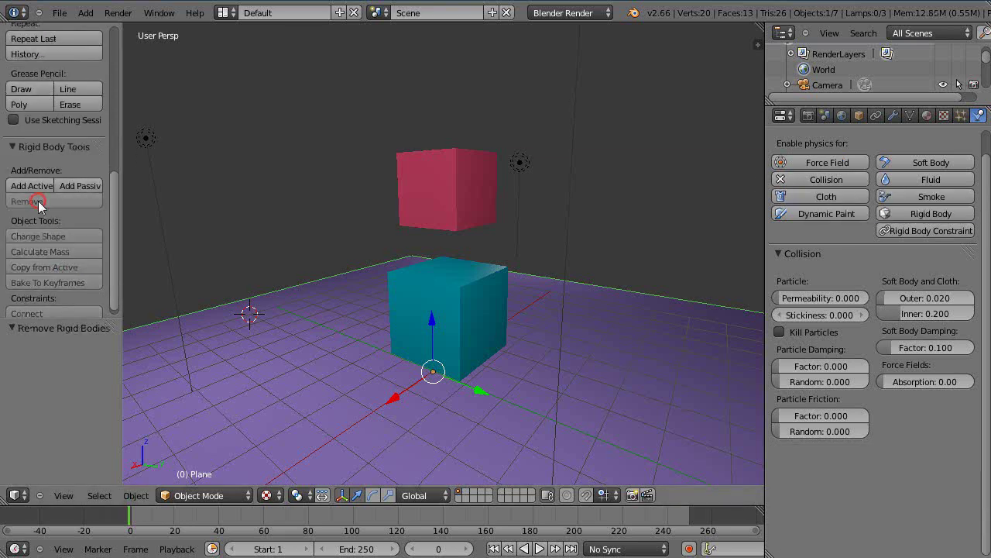
right_click(644, 380)
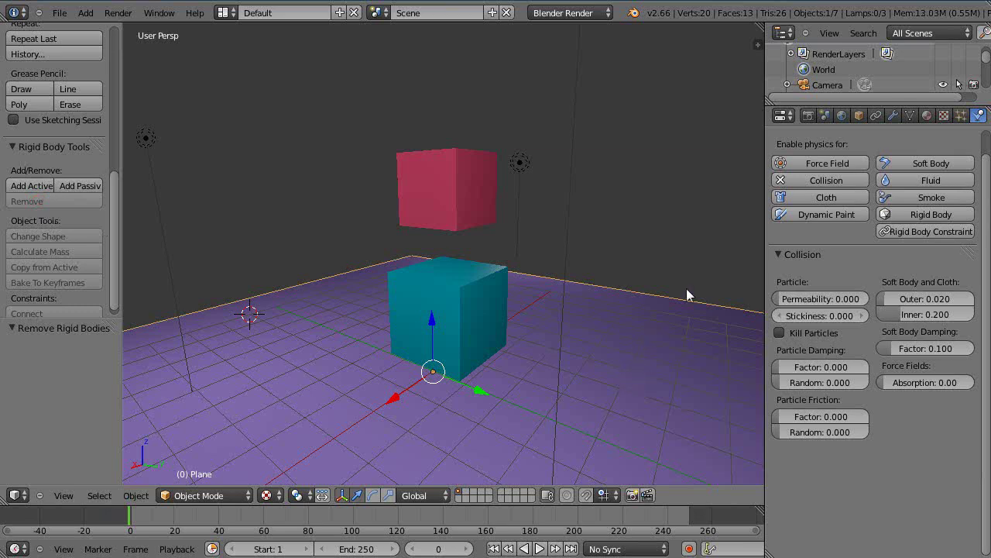
right_click(459, 319)
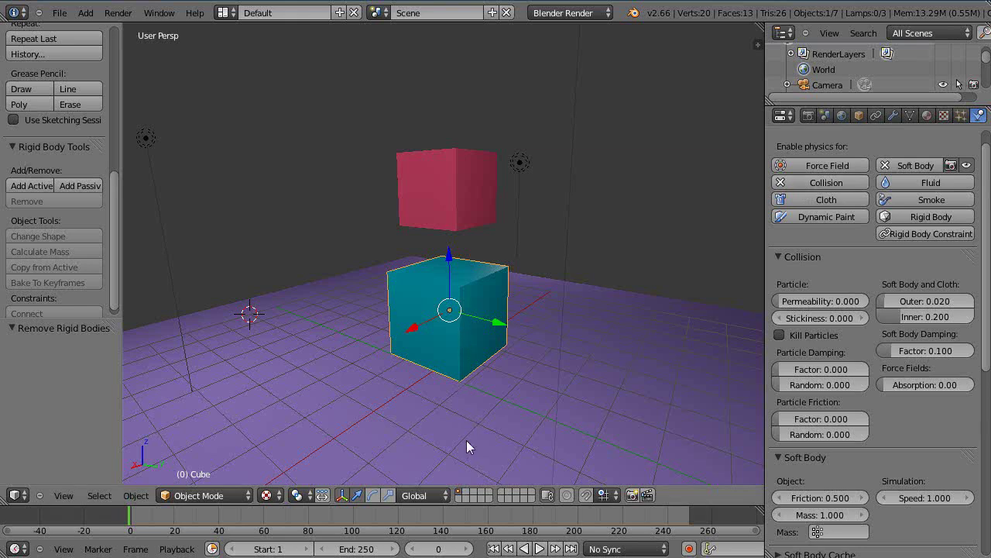
right_click(460, 215)
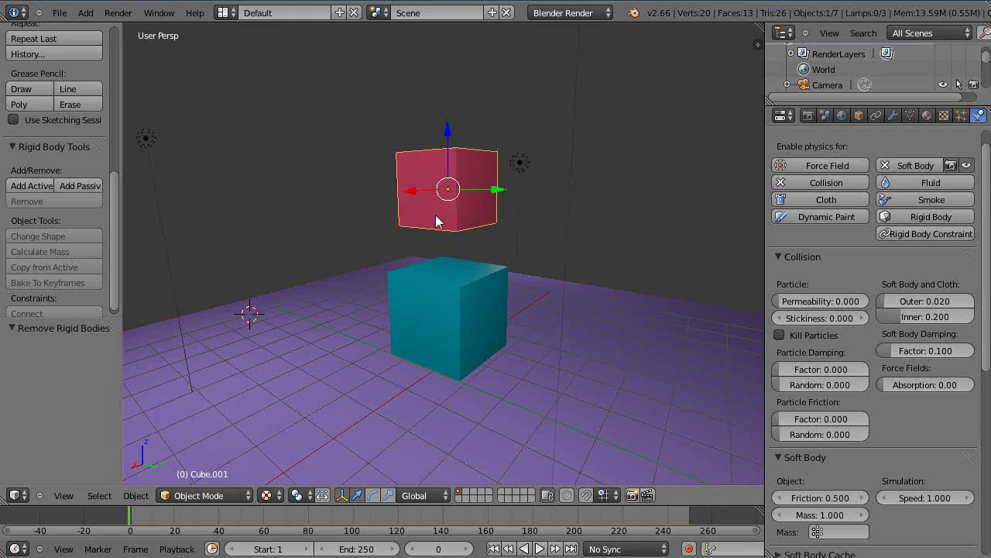
scroll(438, 215, up, 2)
scroll(438, 215, down, 2)
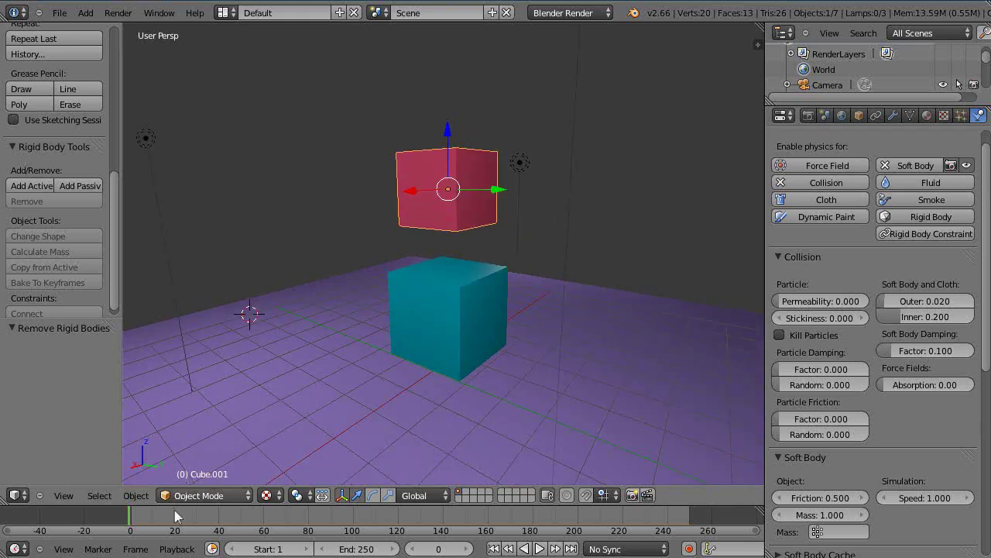
- Play the simulation from the start, then stop it back at frame 0
key(alt+a)
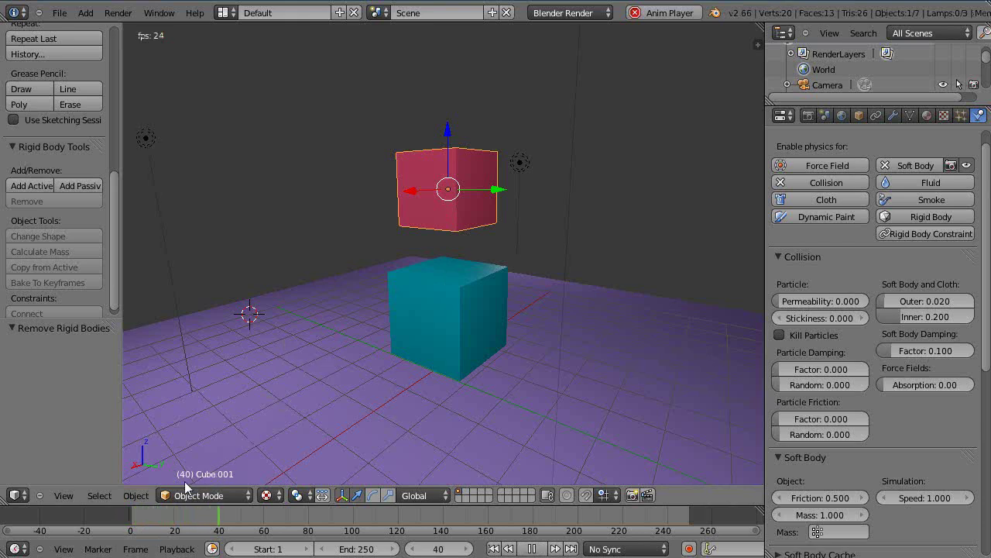
key(shift+Left)
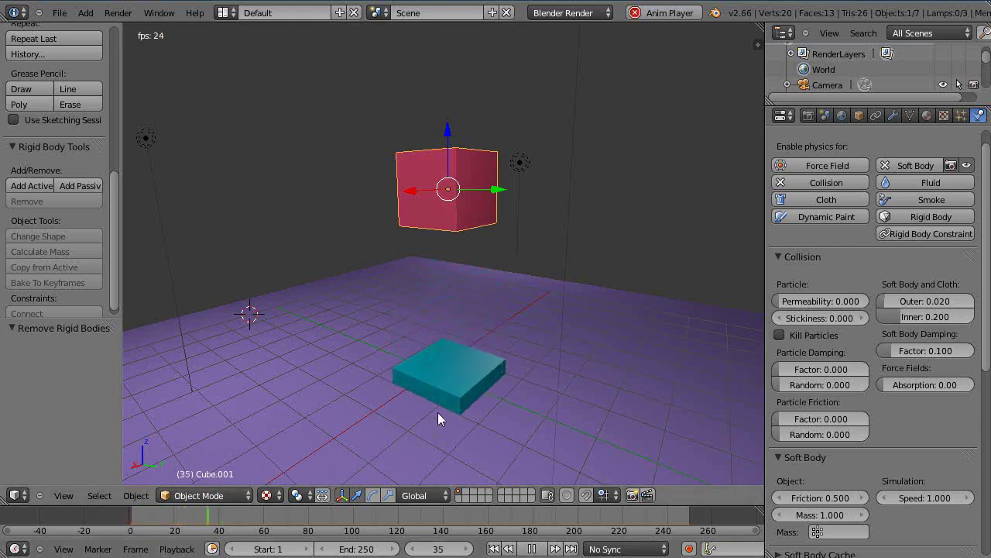
middle_drag(436, 432, 453, 413)
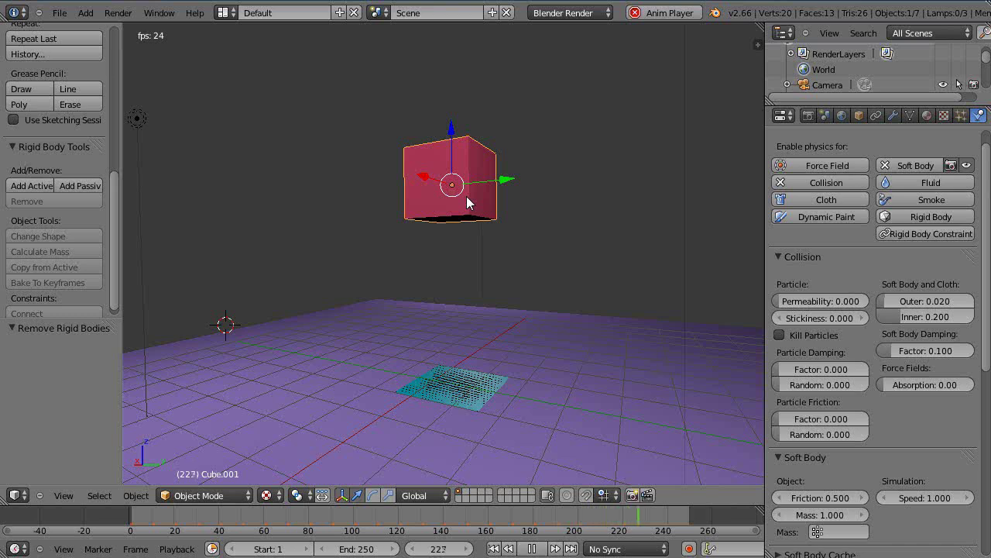
key(Escape)
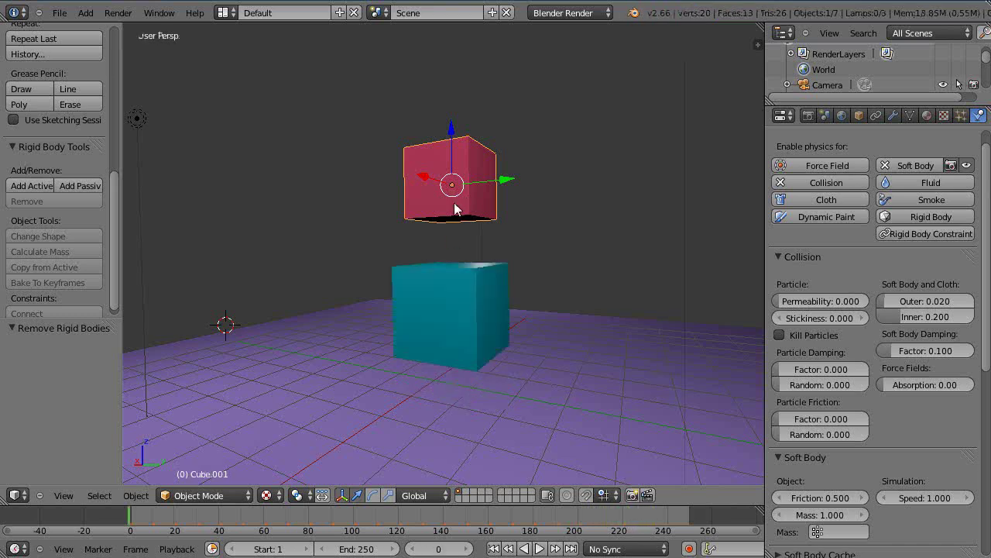
- Assign the red cube's vertices to Group2 with weight 0, then replay the fall and reset
click(909, 115)
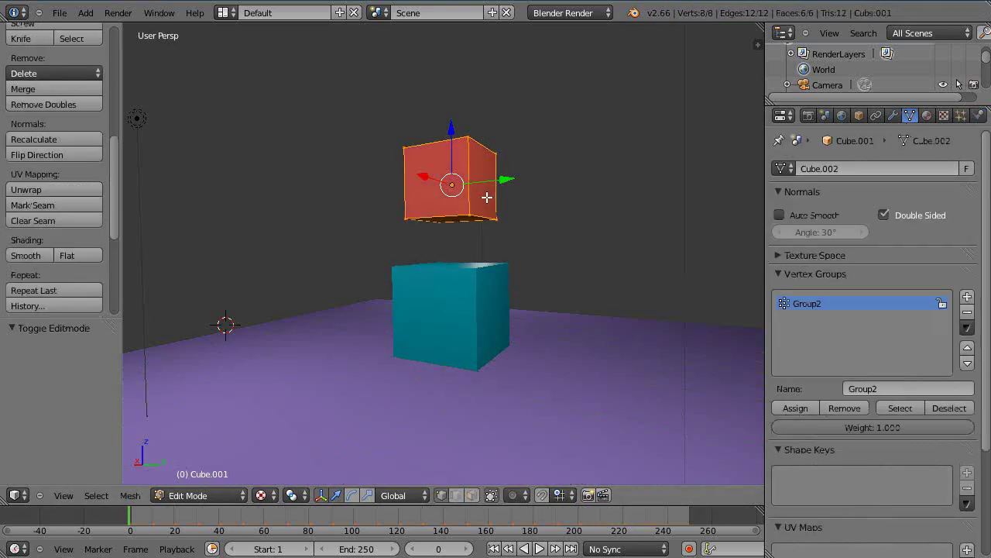
click(880, 426)
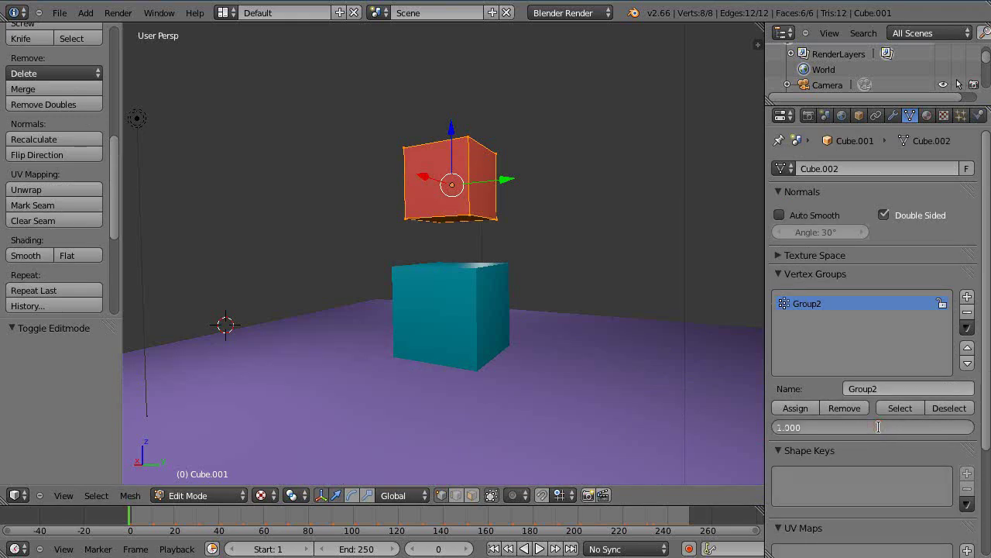
text(0)
key(Return)
click(794, 406)
key(Tab)
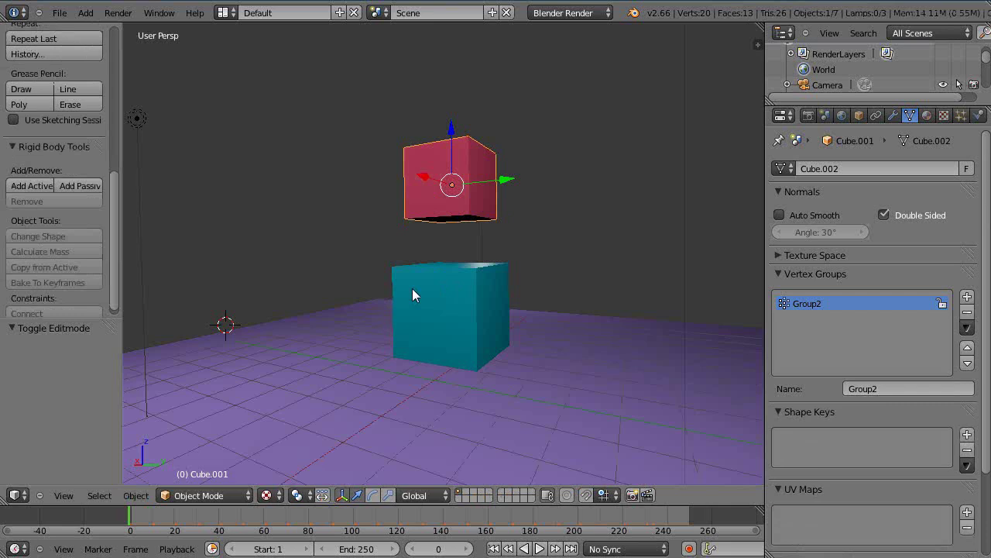
key(alt+a)
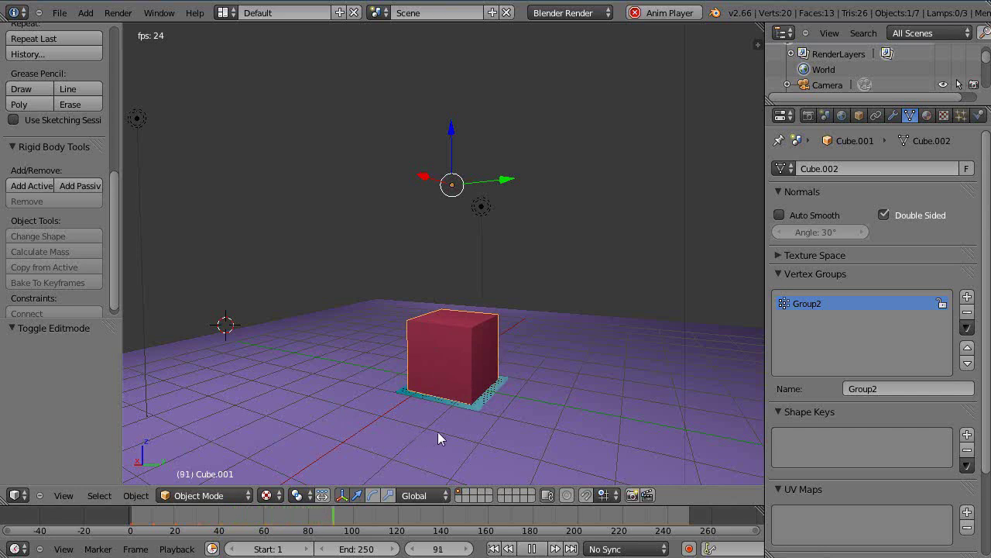
key(Escape)
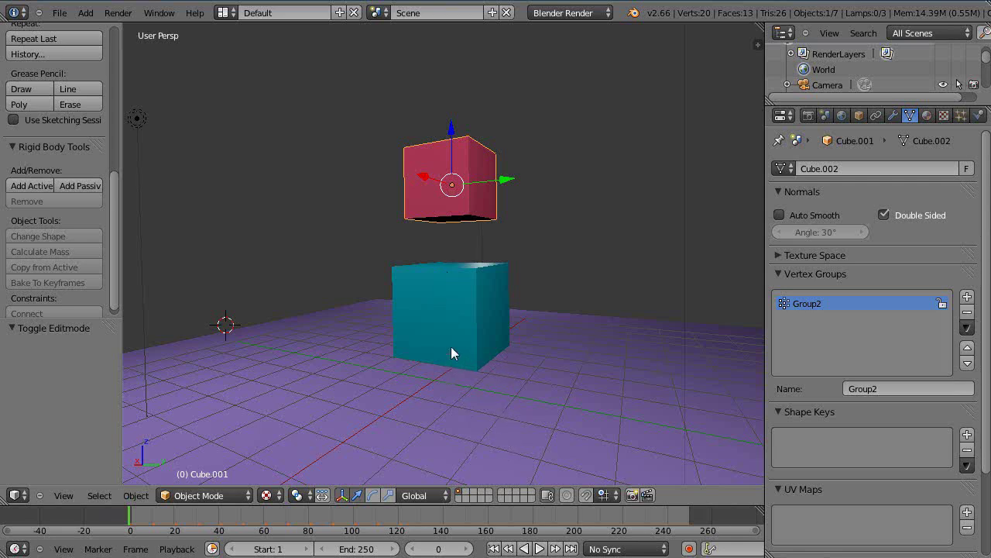
scroll(451, 353, up, 2)
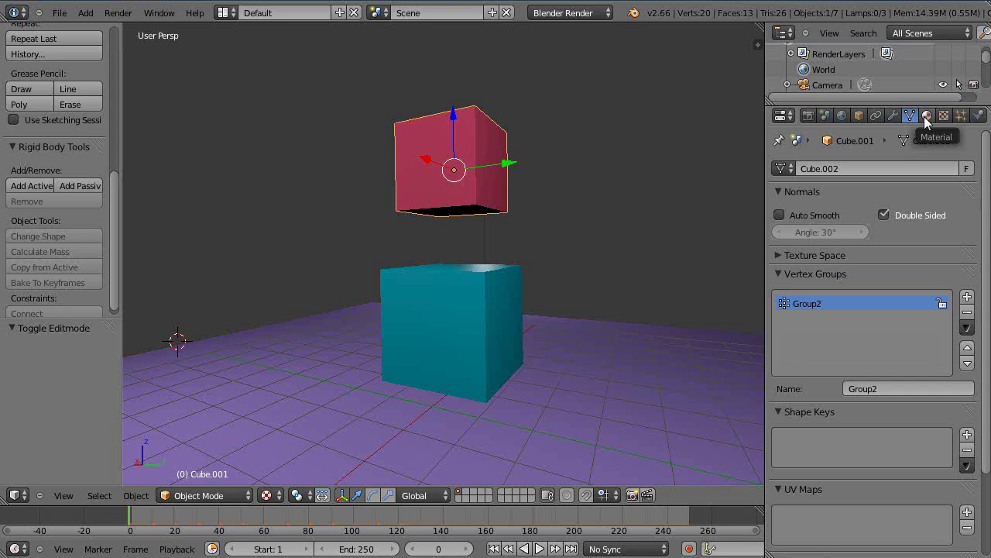
- Review the red cube's Soft Body Goal and Soft Body Edges physics settings
click(978, 114)
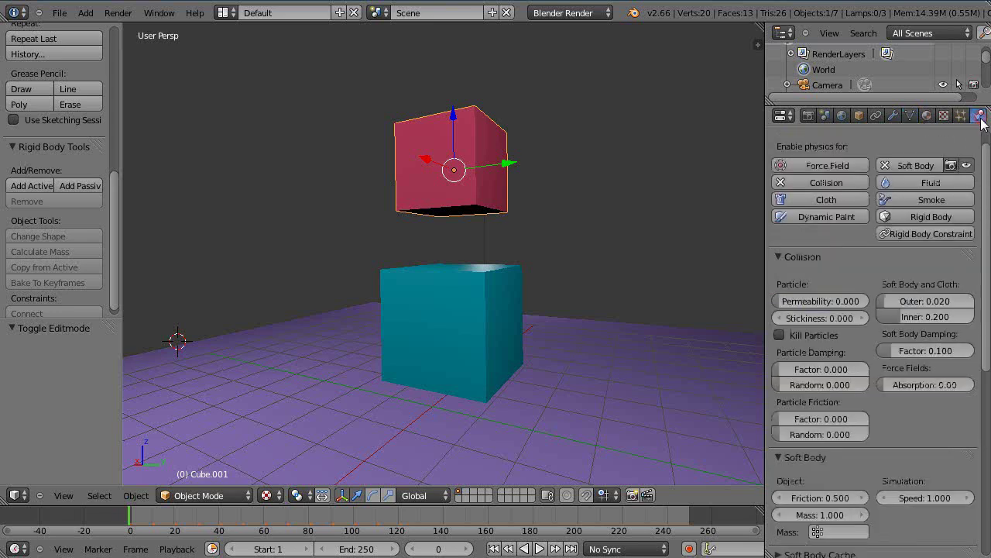
scroll(825, 281, down, 4)
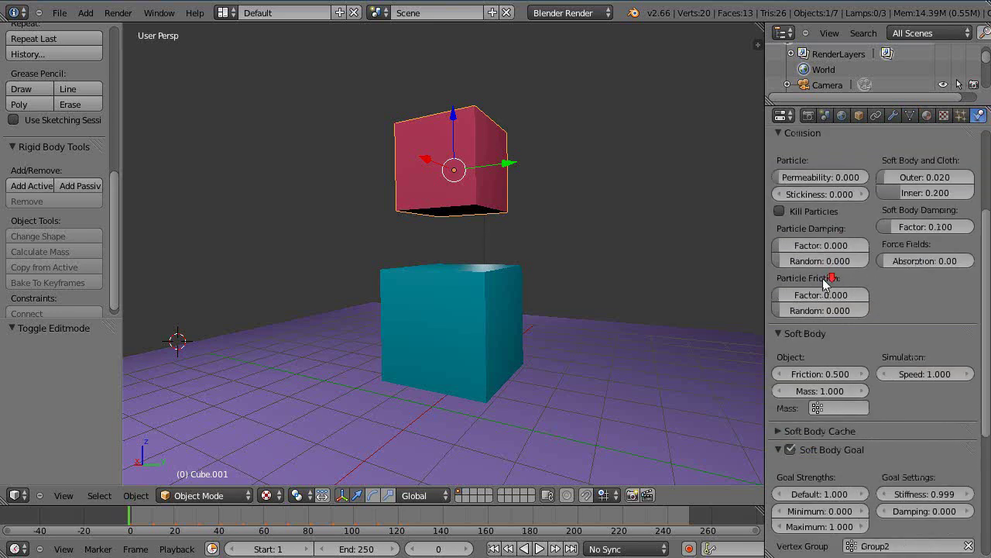
scroll(803, 233, up, 2)
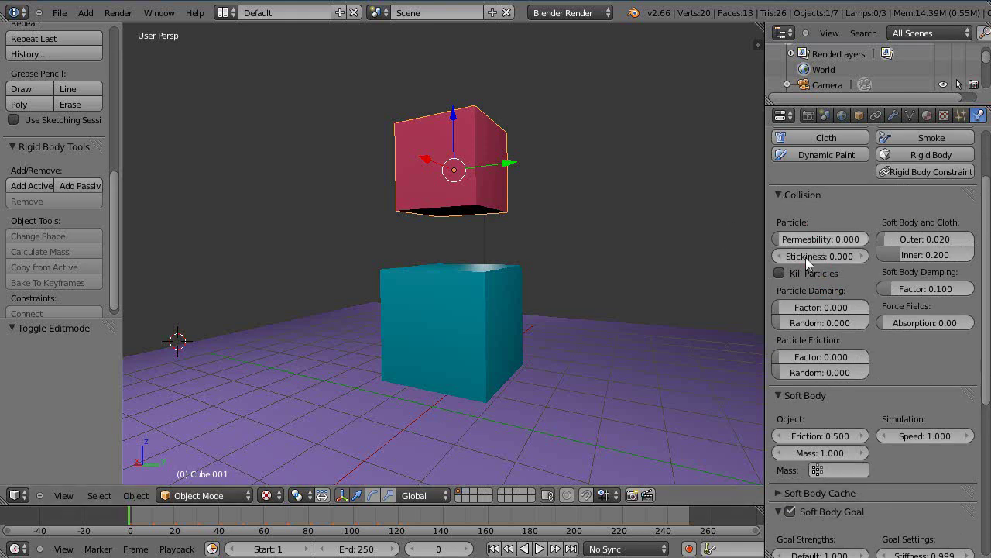
scroll(825, 281, down, 4)
scroll(790, 285, up, 2)
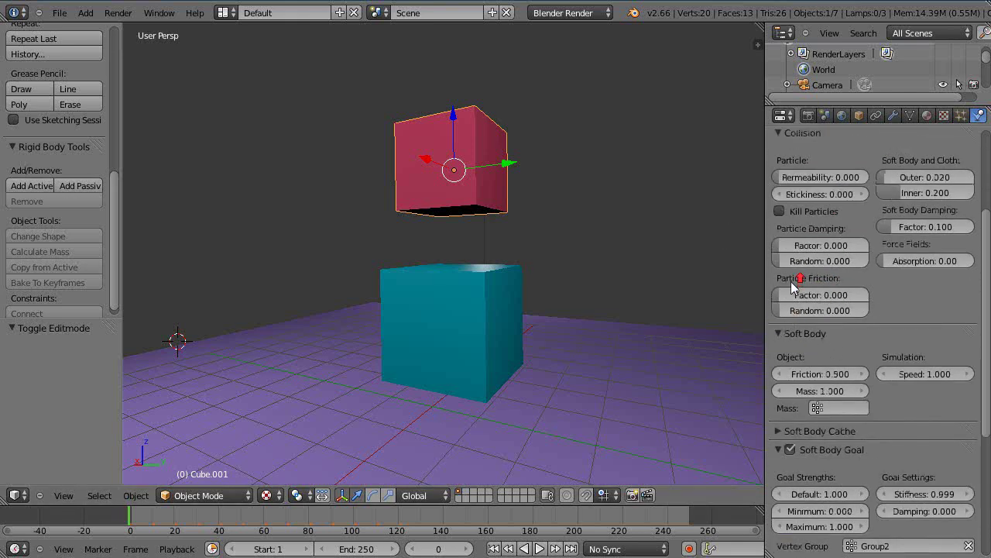
scroll(791, 282, down, 2)
scroll(869, 342, down, 1)
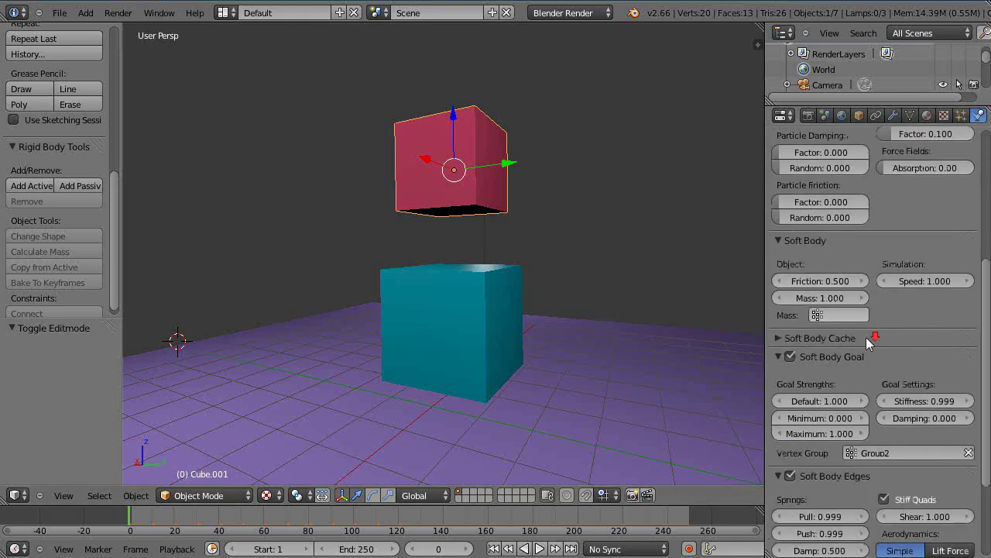
scroll(867, 341, down, 3)
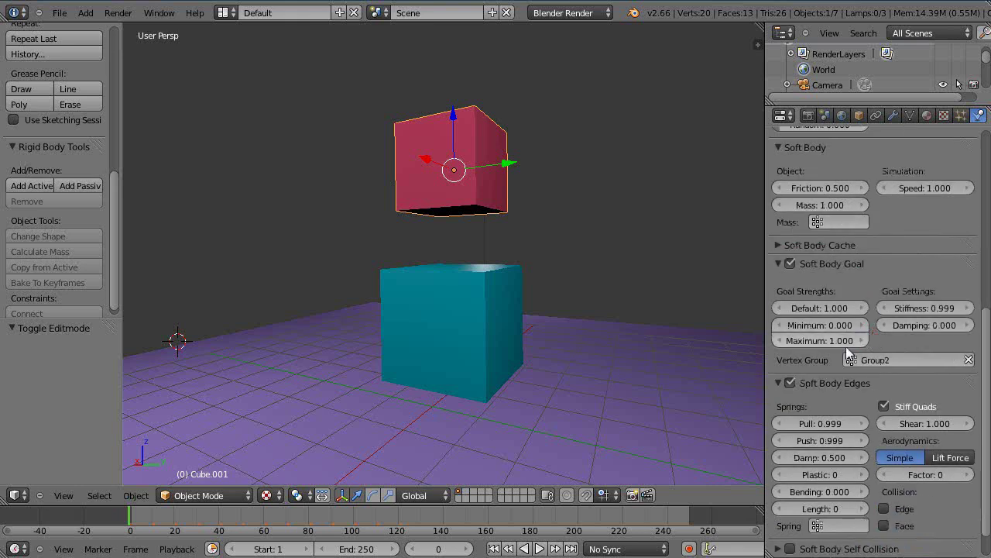
- Enable Stiff Quads on the red cube's edge springs, then select the teal cube
click(777, 382)
click(777, 382)
scroll(842, 408, down, 1)
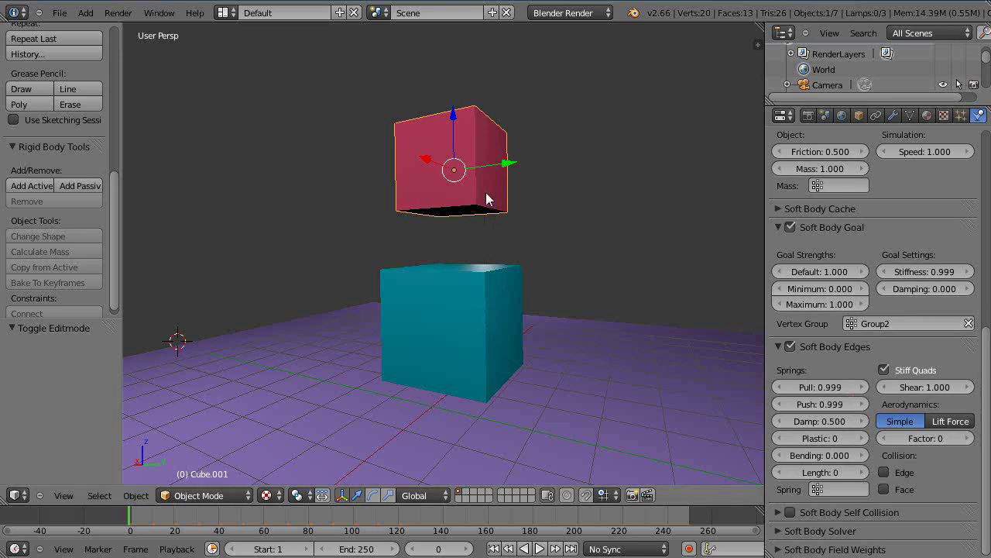
click(882, 371)
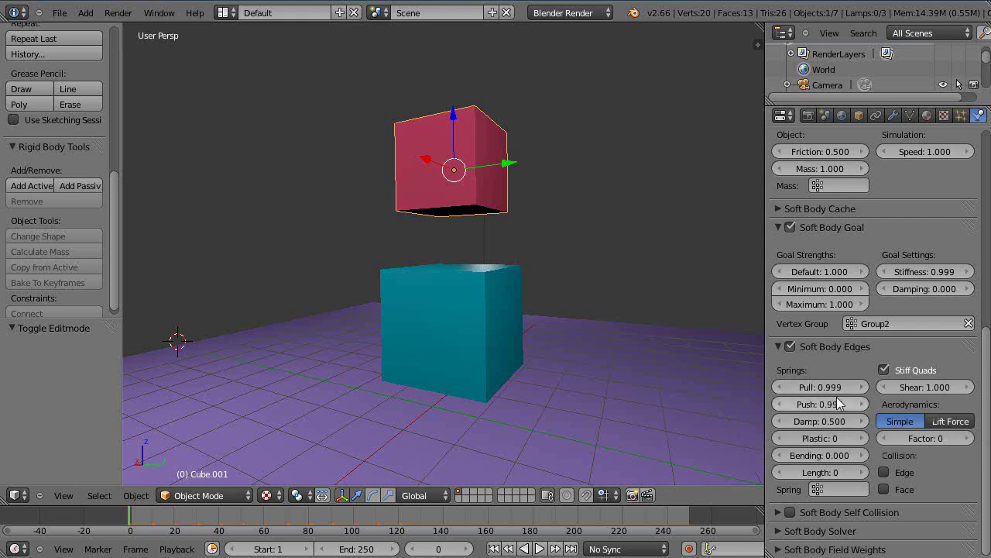
right_click(486, 315)
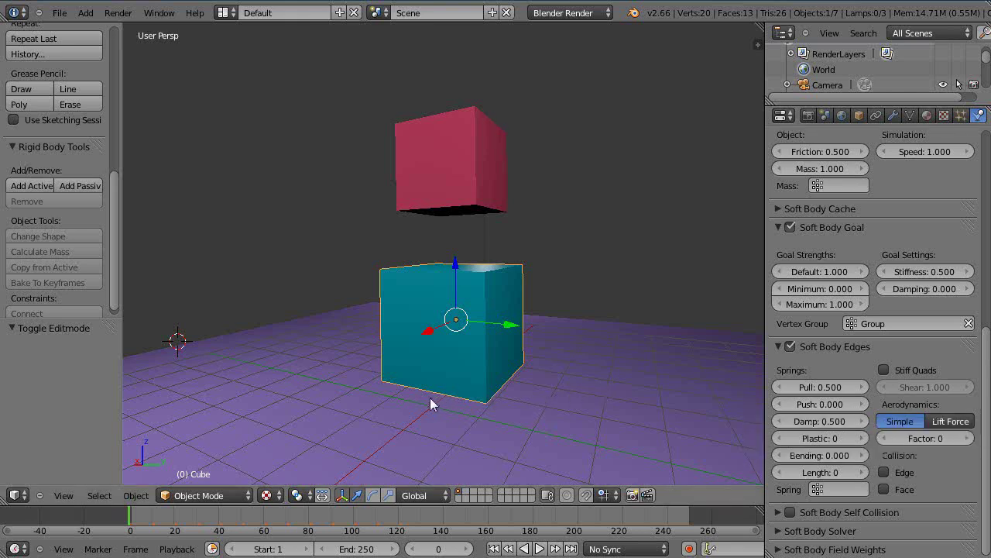
- Replay the drop from a level angle, put the teal cube in Edit Mode, and rewind to frame 0
key(alt+a)
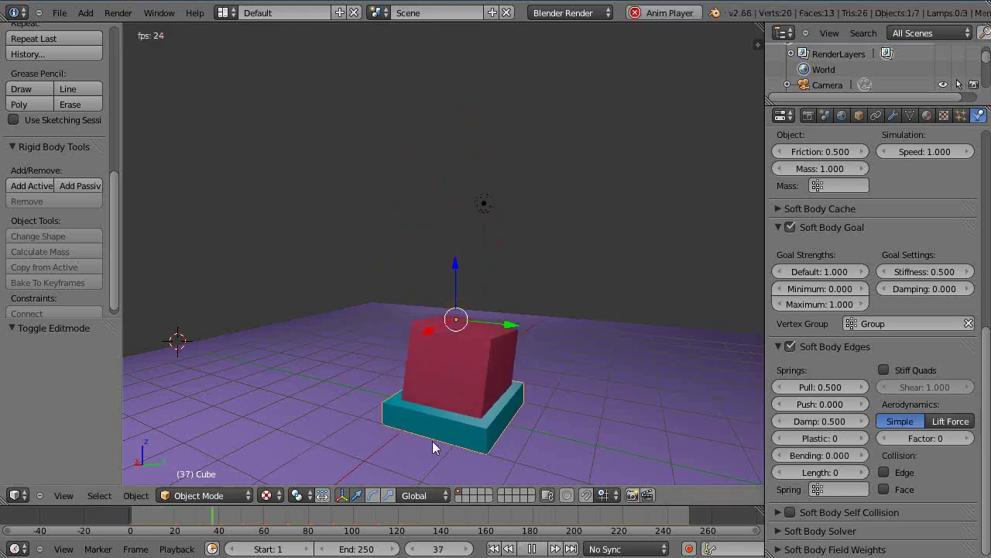
key(Escape)
middle_drag(469, 440, 475, 402)
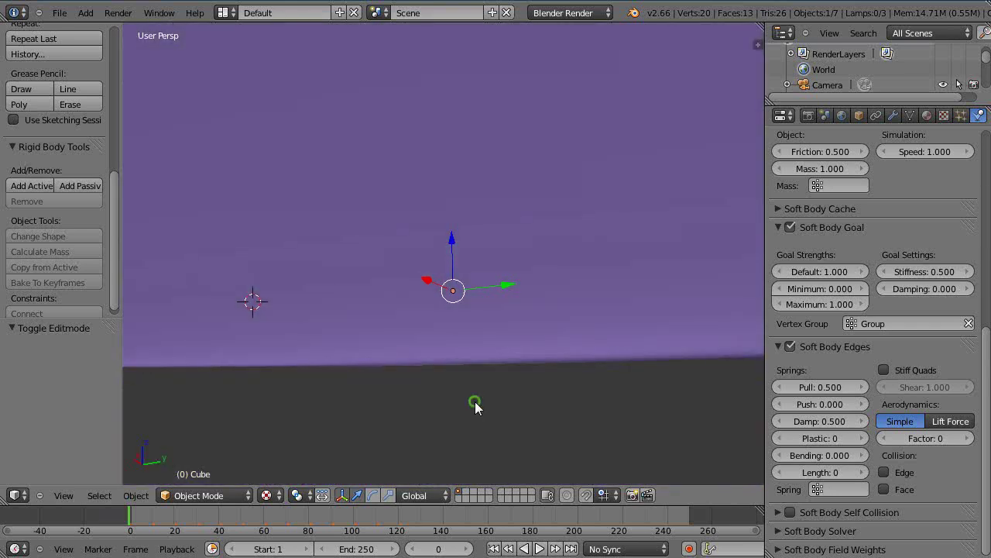
key(alt+a)
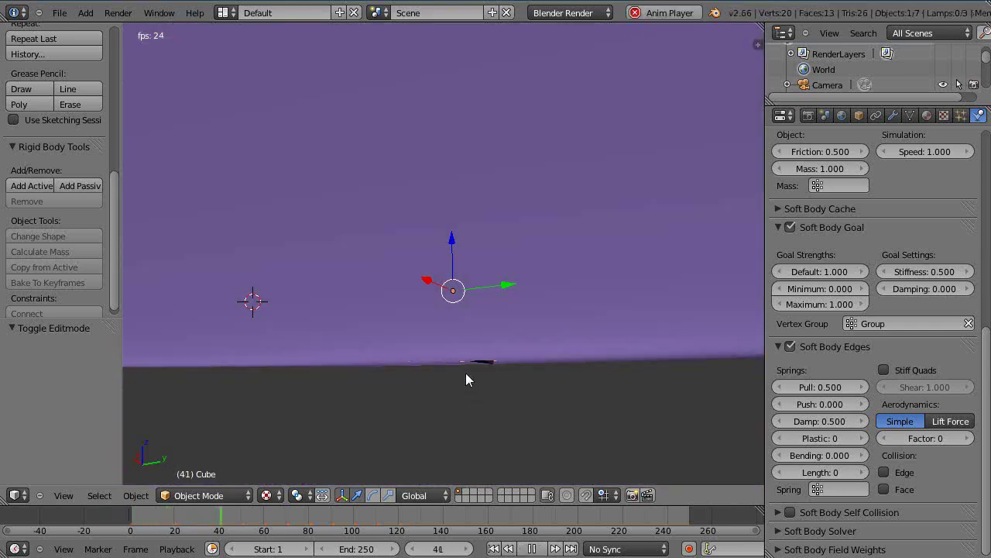
middle_drag(463, 362, 467, 379)
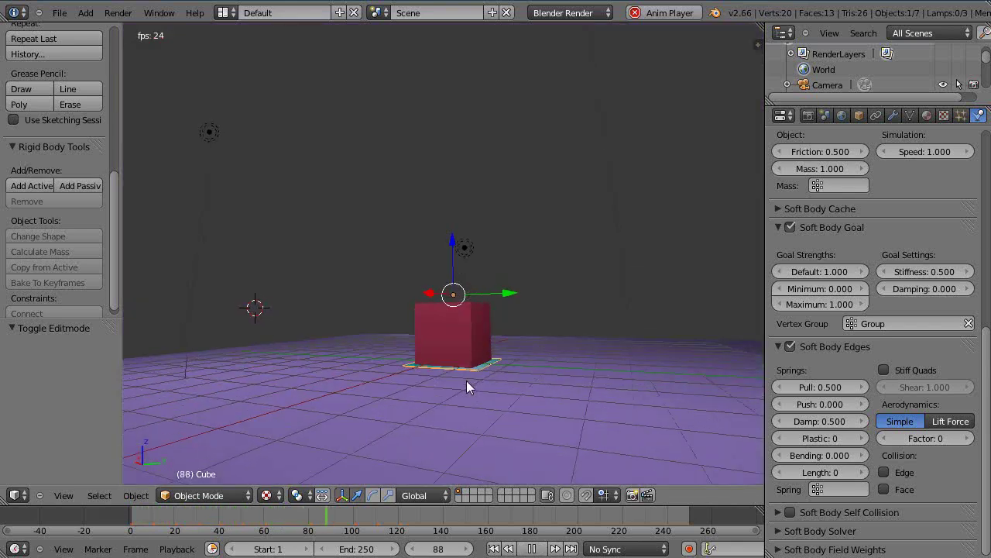
key(Tab)
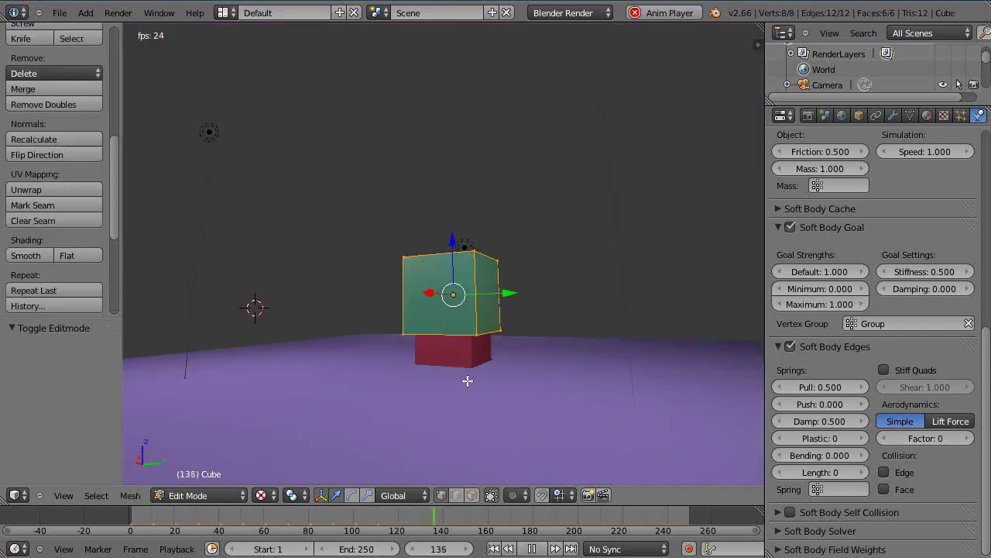
key(Escape)
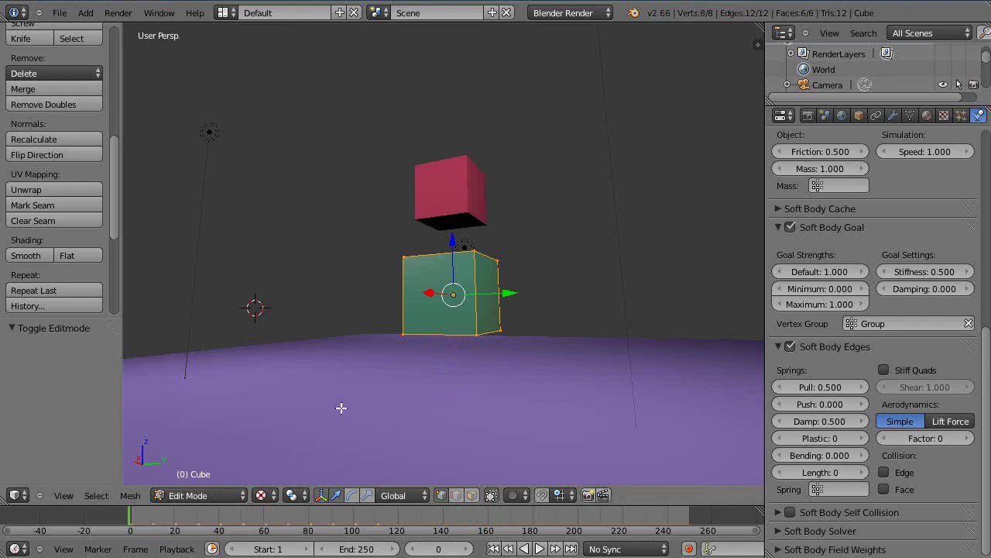
- Return the teal cube to Object Mode, raise its edge Push to 0.04396, and replay the drop
key(Tab)
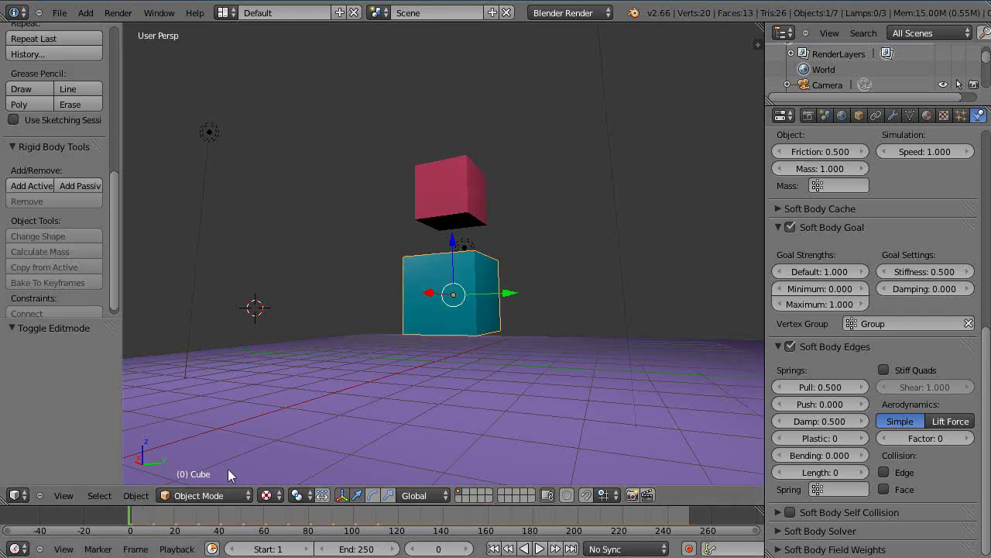
middle_drag(411, 391, 425, 382)
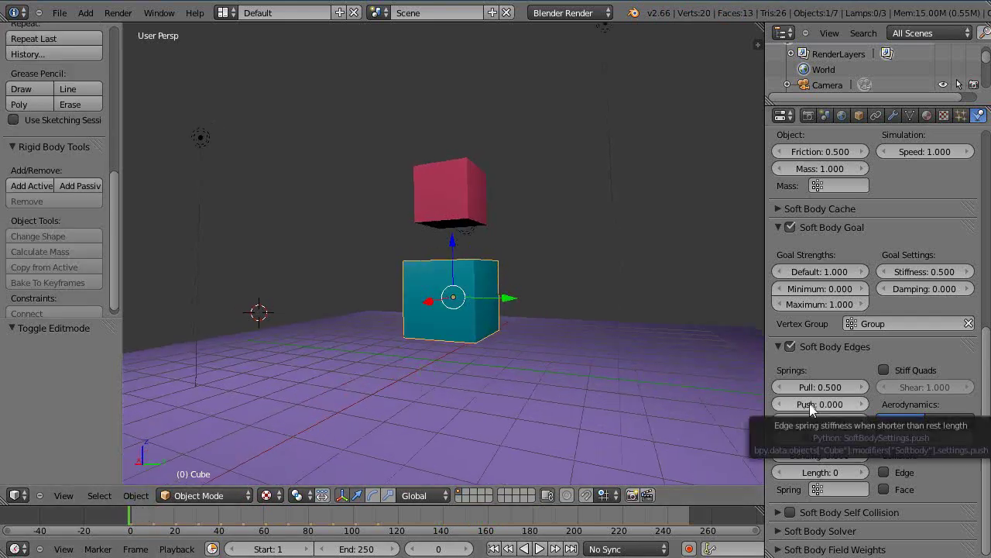
drag(813, 407, 815, 407)
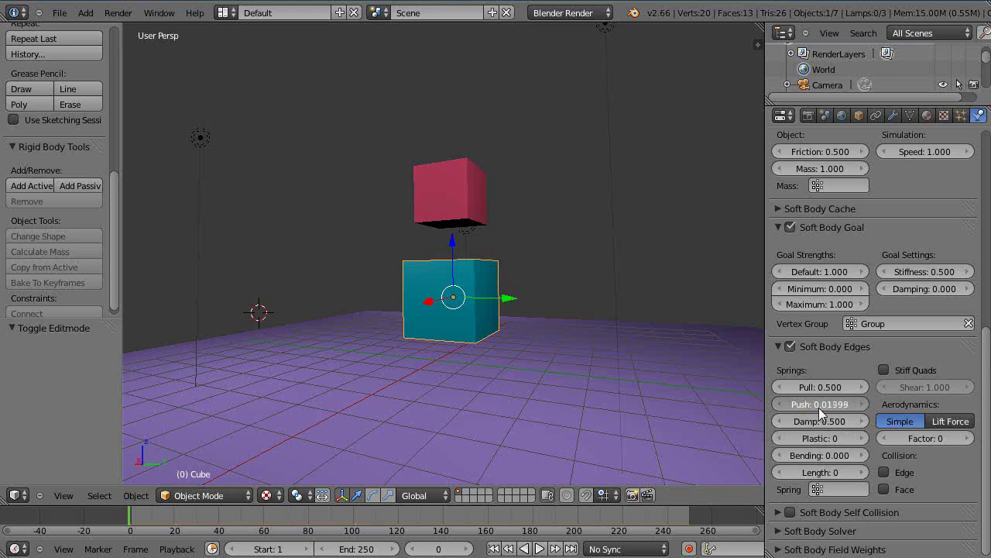
drag(823, 408, 844, 406)
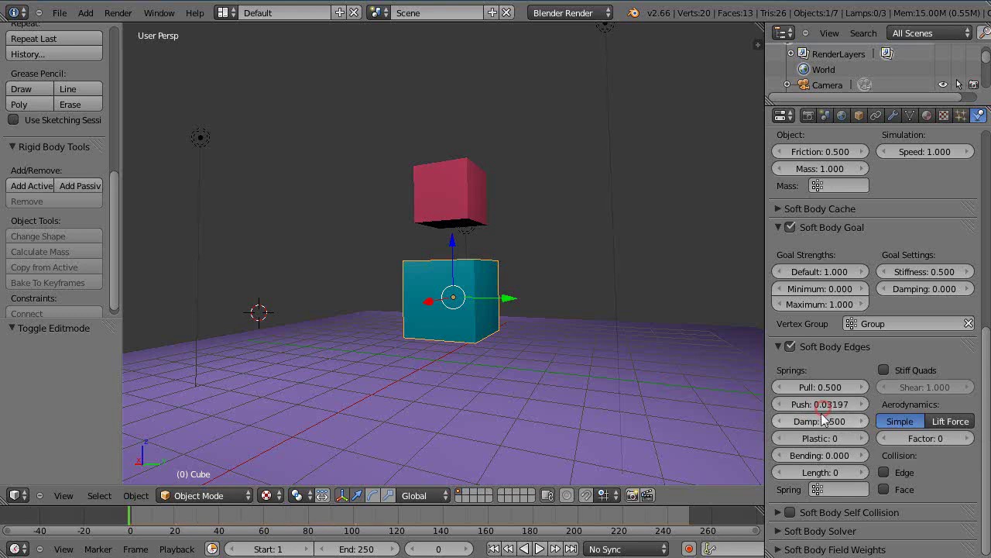
scroll(537, 393, up, 2)
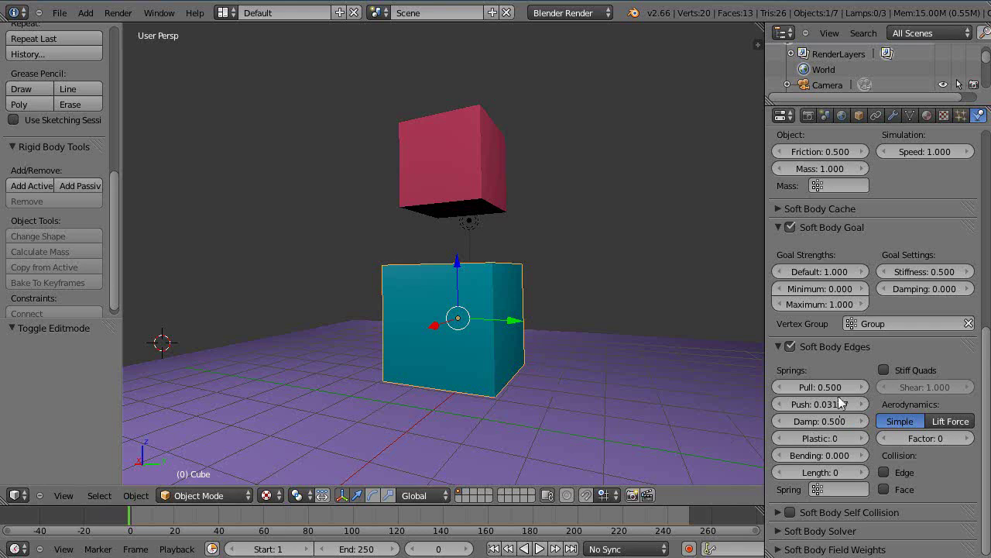
drag(820, 405, 813, 405)
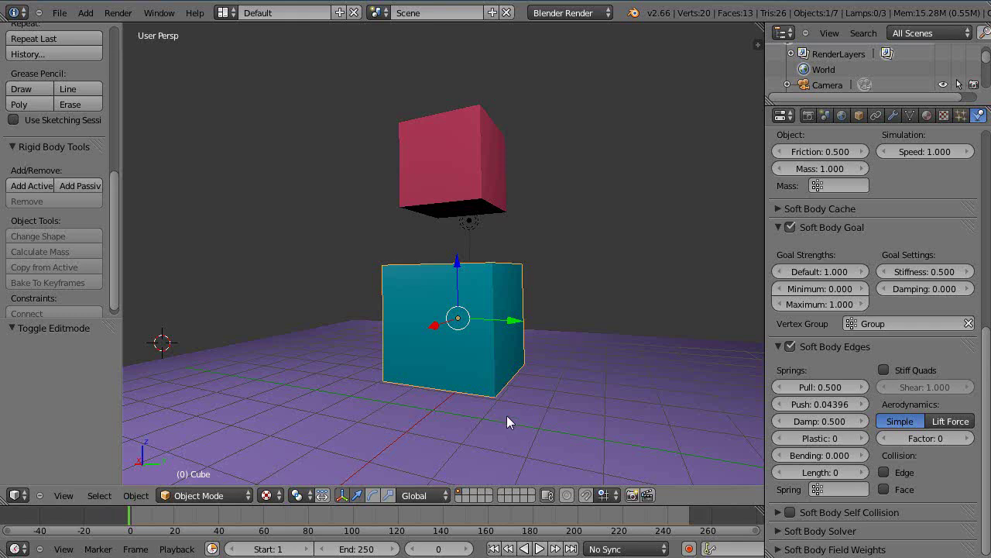
key(alt+a)
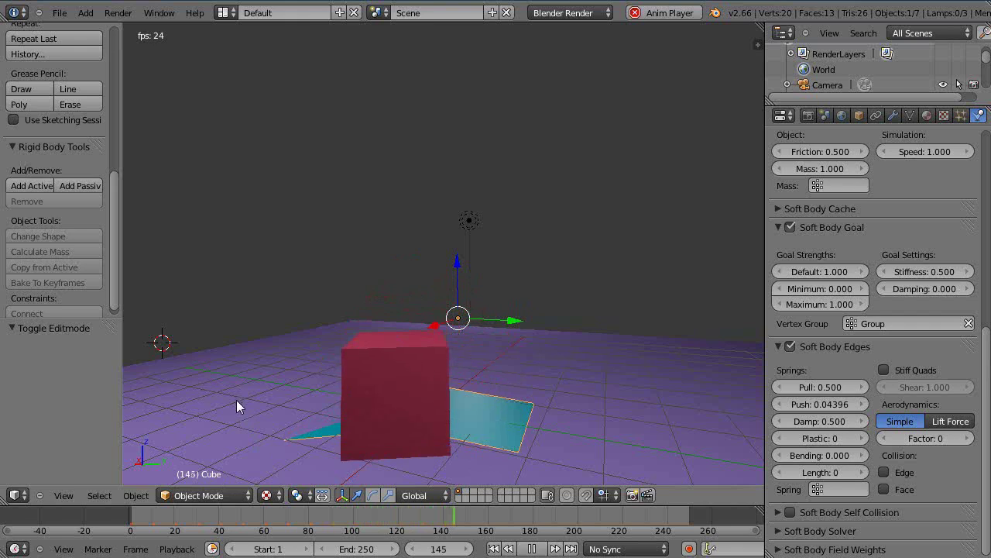
key(Escape)
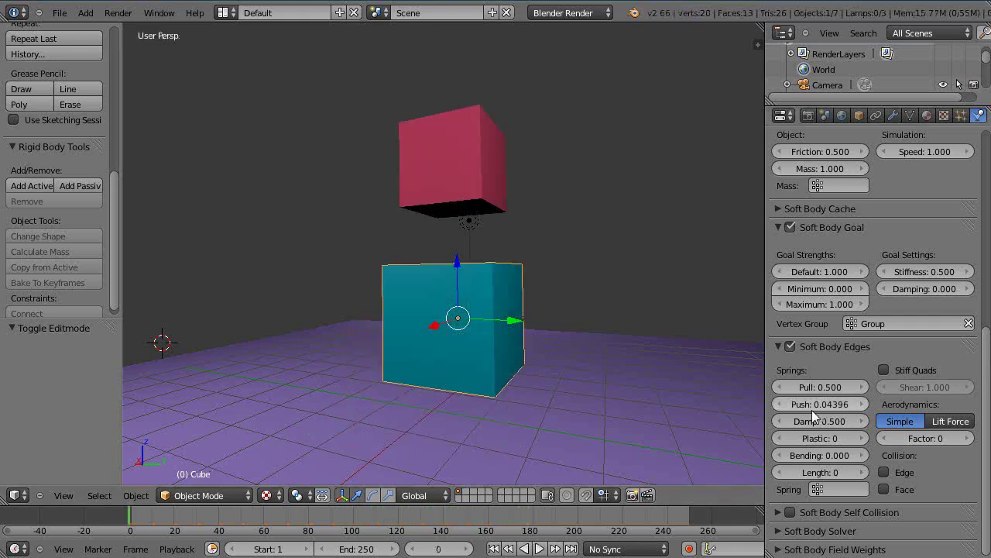
- Raise the teal cube's edge Push to 0.306 and replay the simulation from frame 0
drag(812, 410, 846, 407)
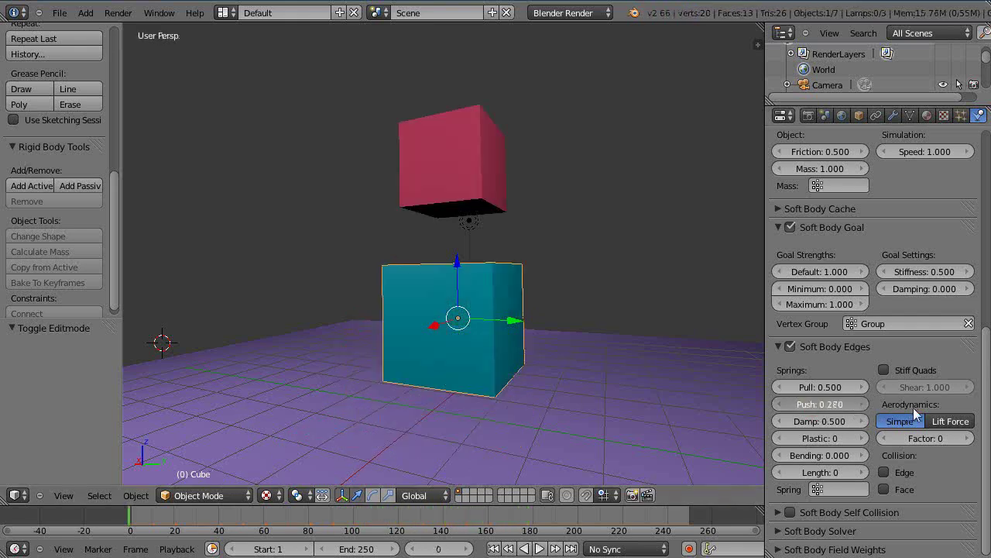
drag(913, 407, 978, 408)
click(129, 516)
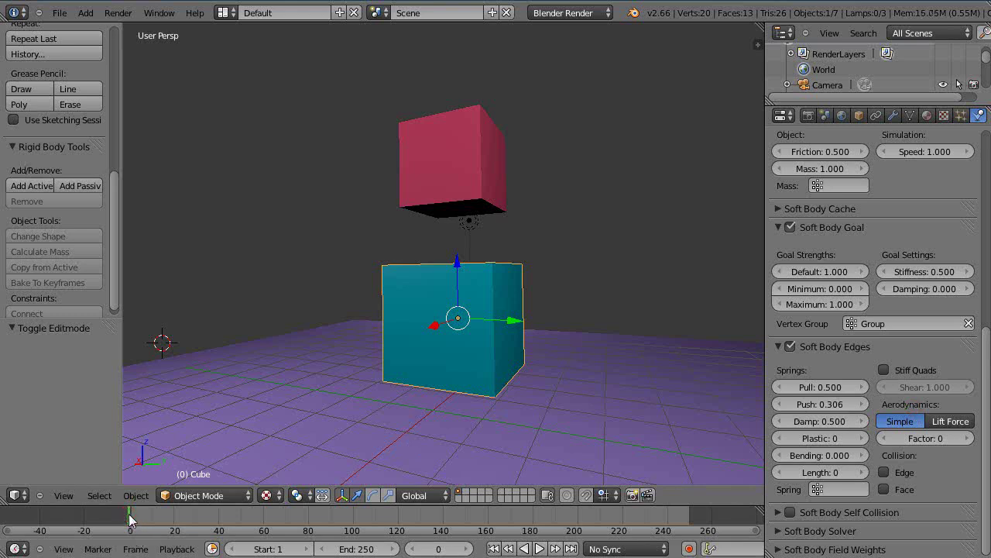
key(alt+a)
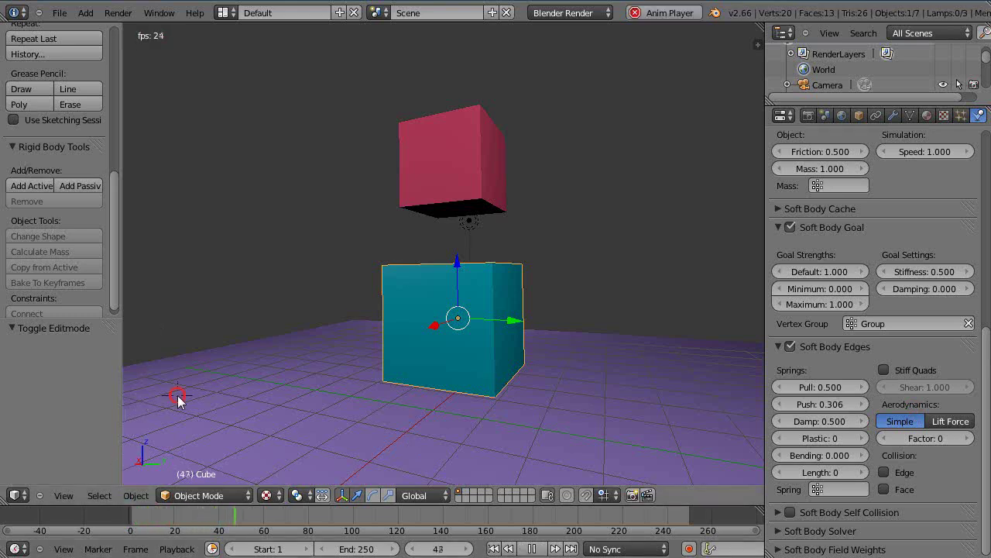
key(alt+a)
key(alt+a)
click(131, 514)
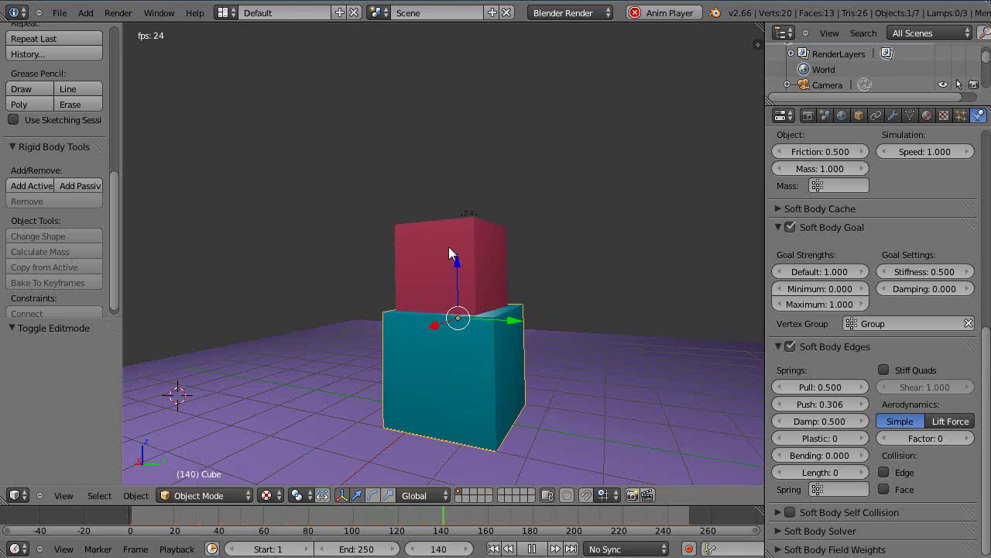
- Reset the red cube's edge Damp to 0.500, then reselect the teal cube
right_click(476, 268)
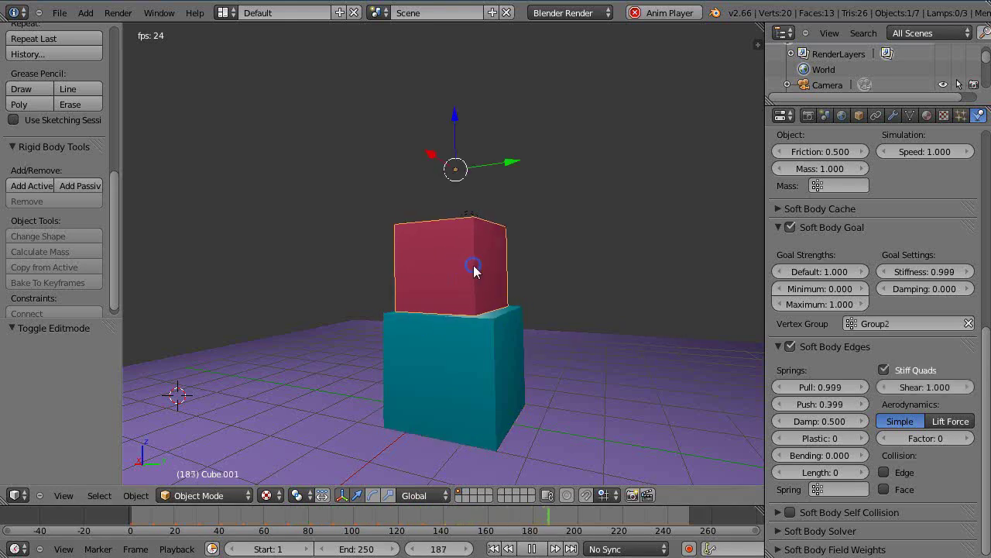
key(BackSpace)
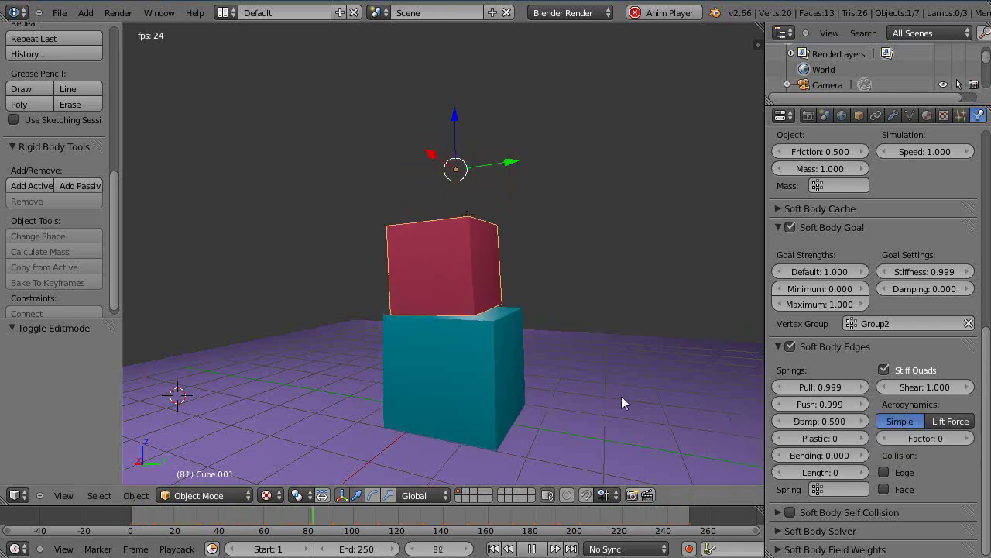
right_click(390, 349)
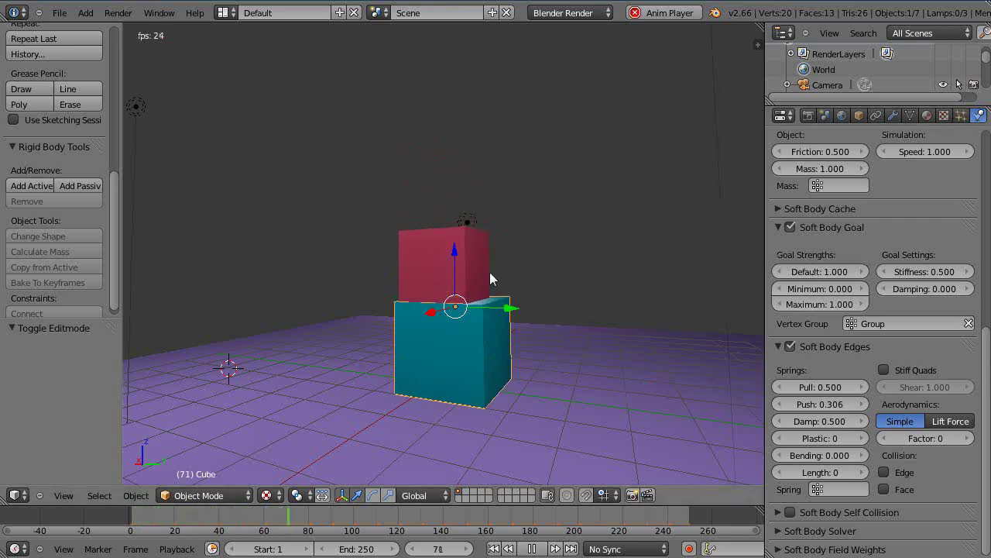
- Collapse the Collision panel, keeping only Soft Body Goal and Soft Body Edges expanded at the top
click(779, 227)
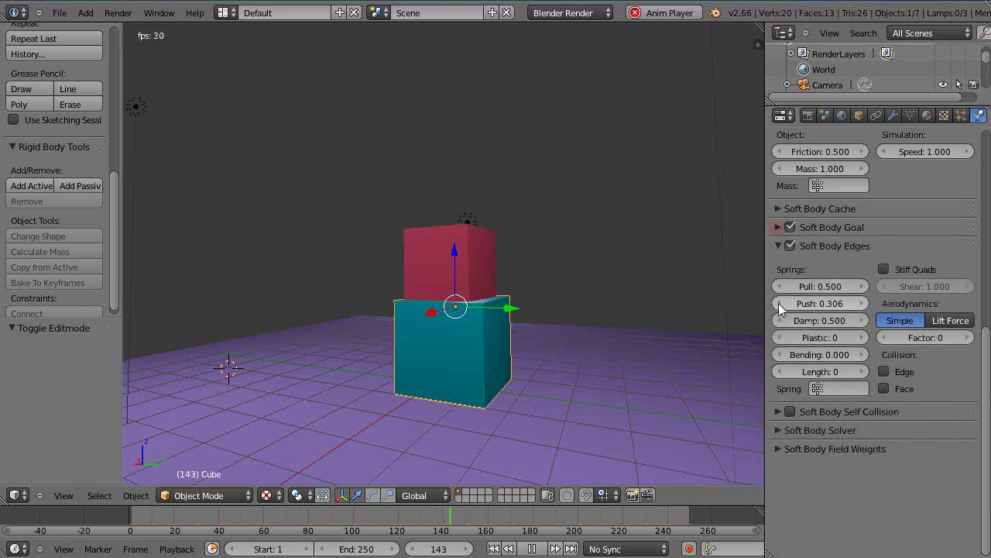
click(779, 246)
scroll(813, 304, up, 4)
scroll(783, 186, up, 5)
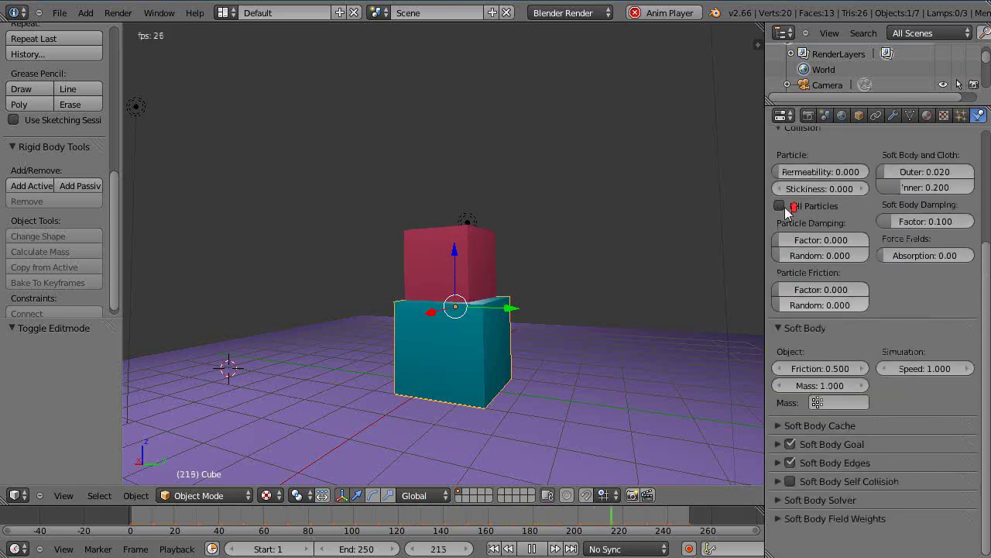
click(779, 194)
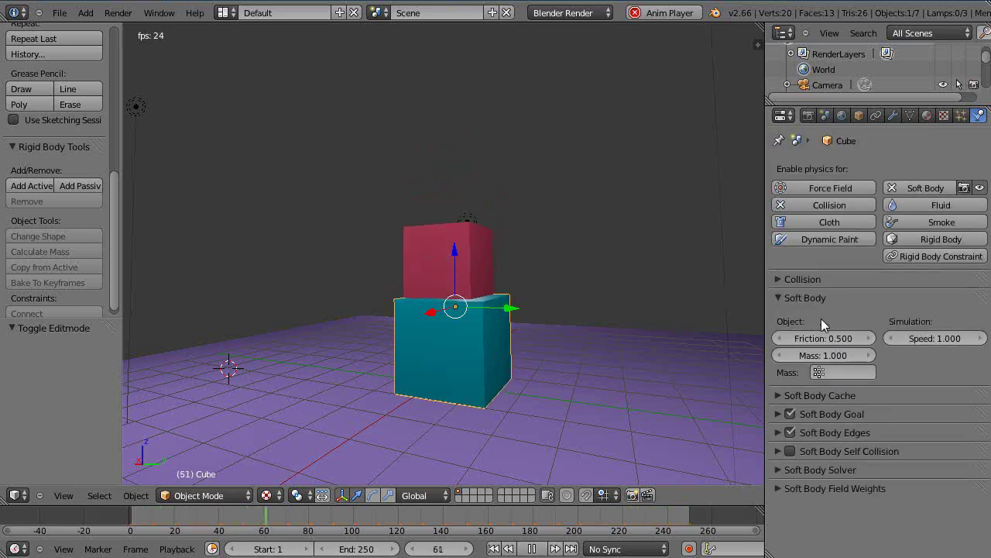
click(779, 414)
scroll(782, 445, down, 2)
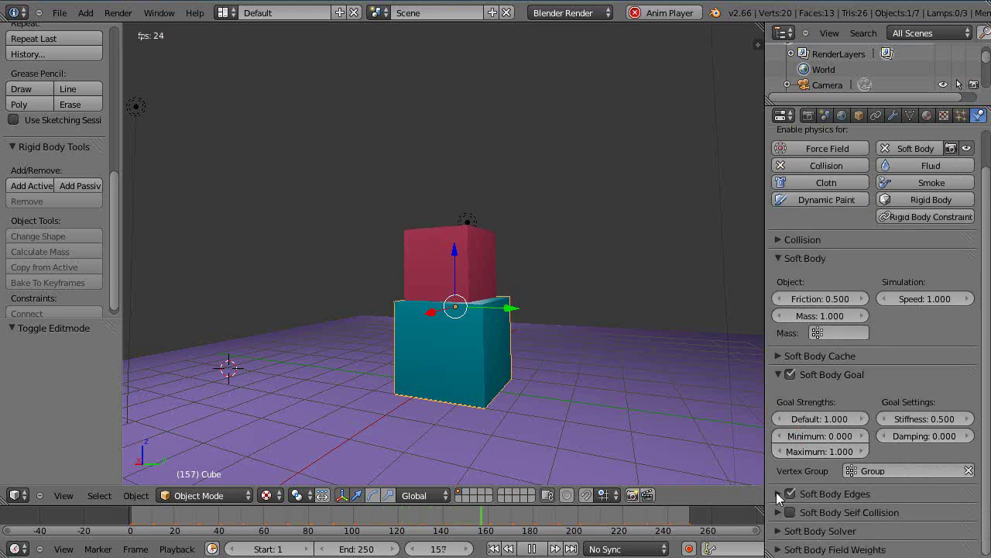
click(779, 493)
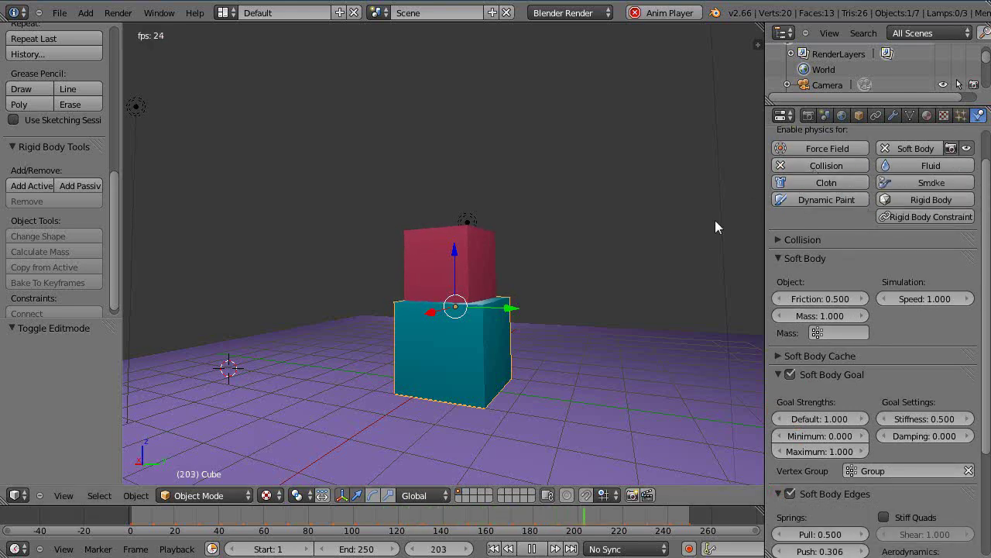
- Select Cube.001 to show its goal Group2 and 0.999 Pull/Push, watching it land from several angles
right_click(476, 234)
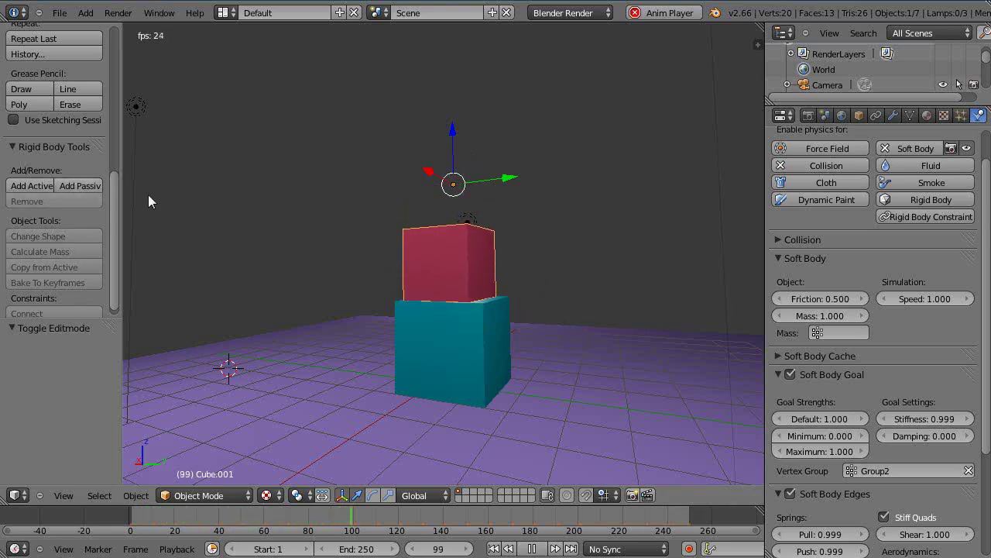
scroll(420, 411, up, 1)
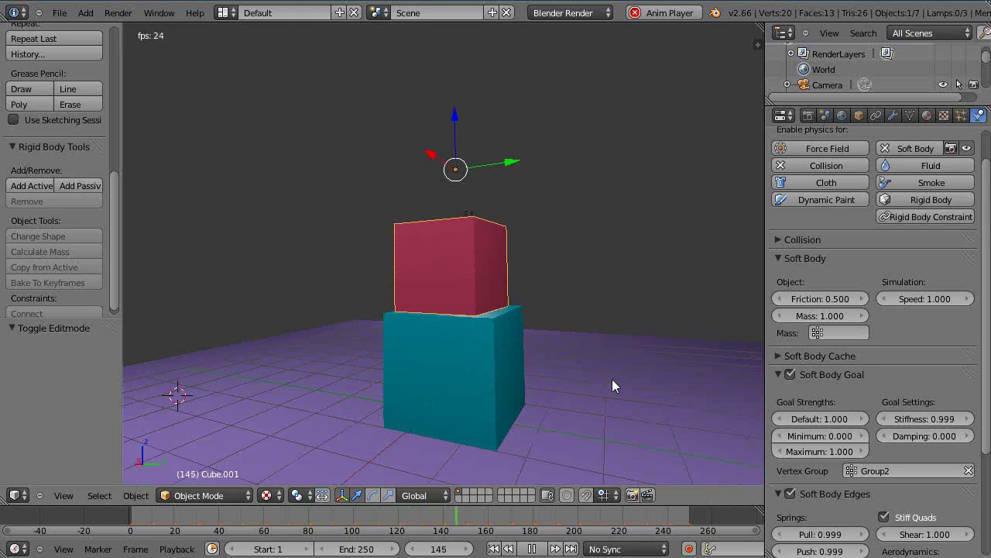
scroll(639, 383, down, 1)
scroll(639, 382, up, 1)
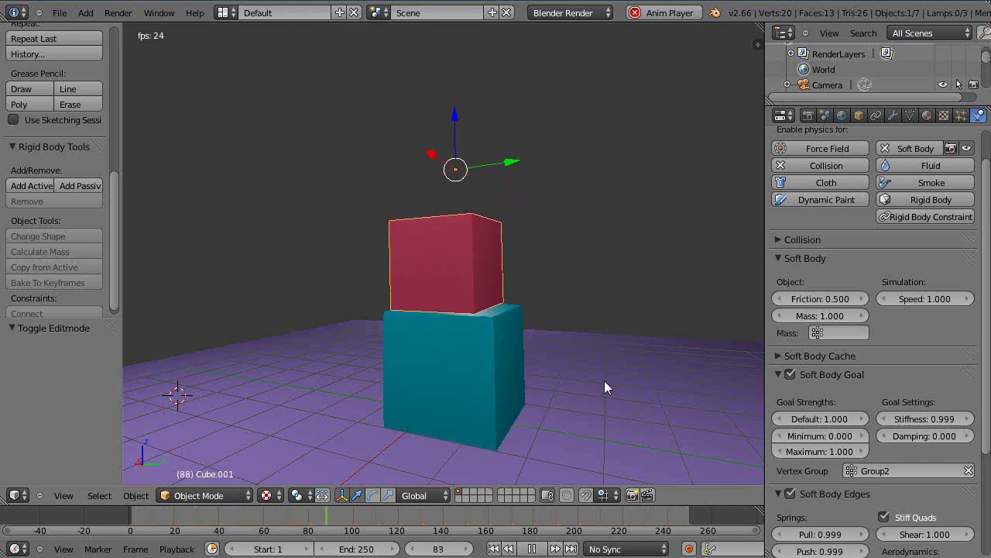
scroll(604, 380, down, 1)
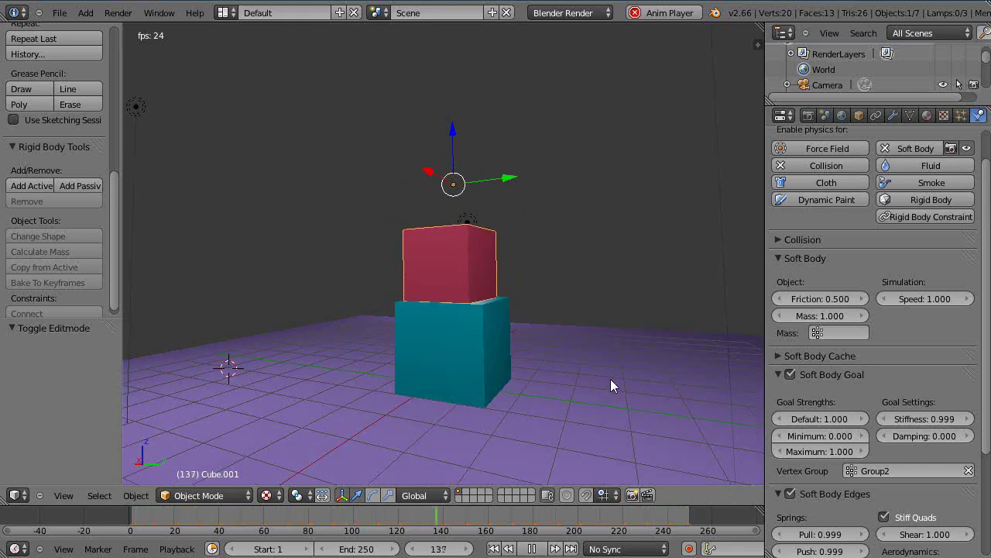
middle_drag(611, 379, 563, 391)
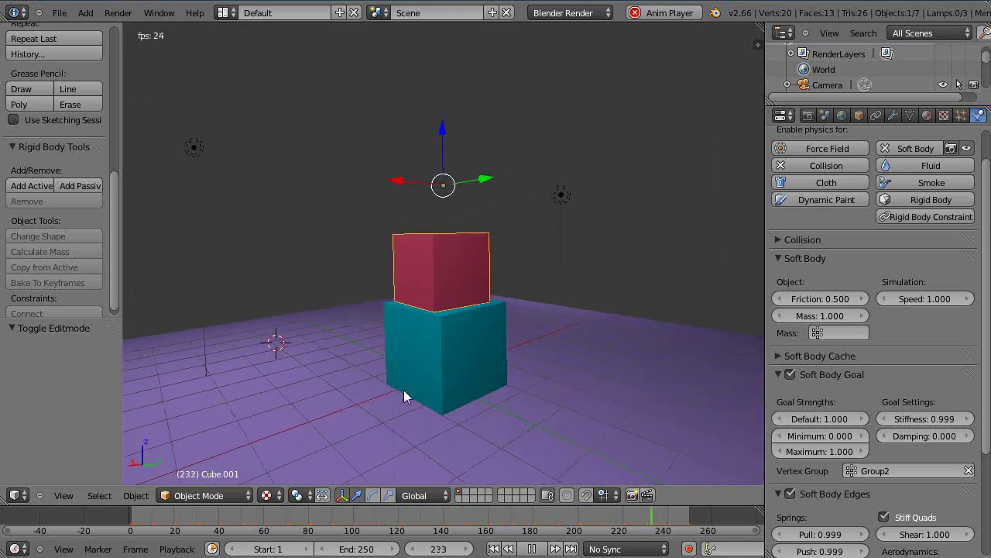
scroll(403, 389, up, 1)
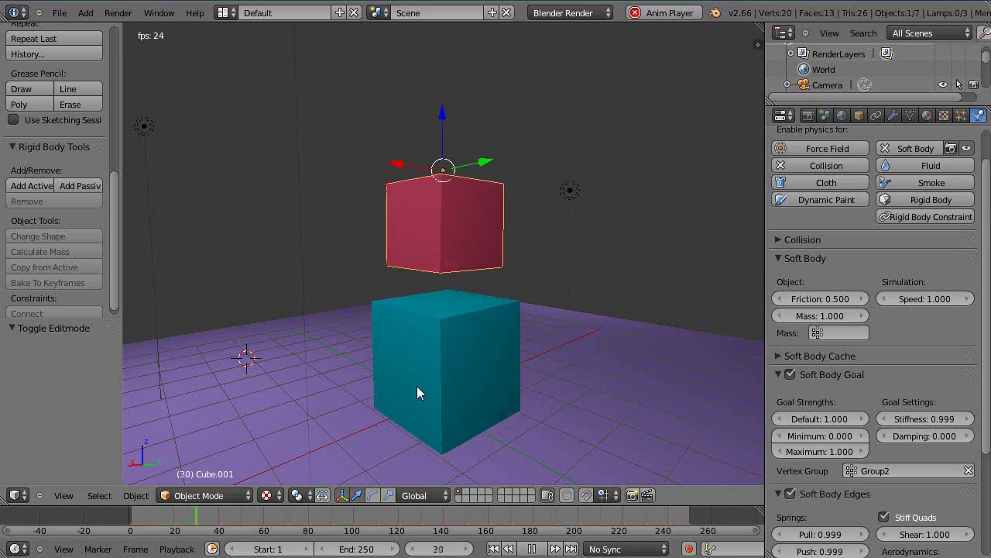
scroll(586, 409, down, 1)
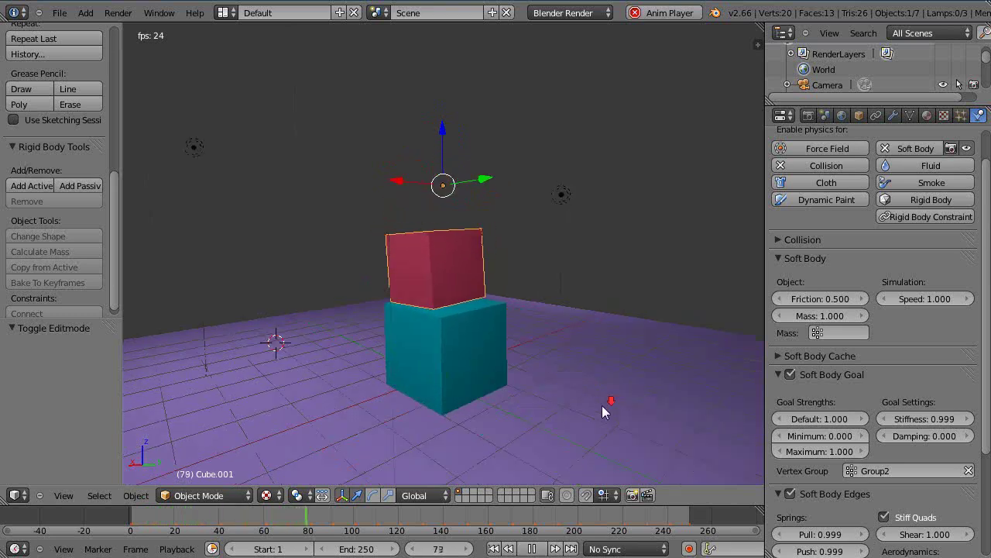
scroll(602, 405, up, 1)
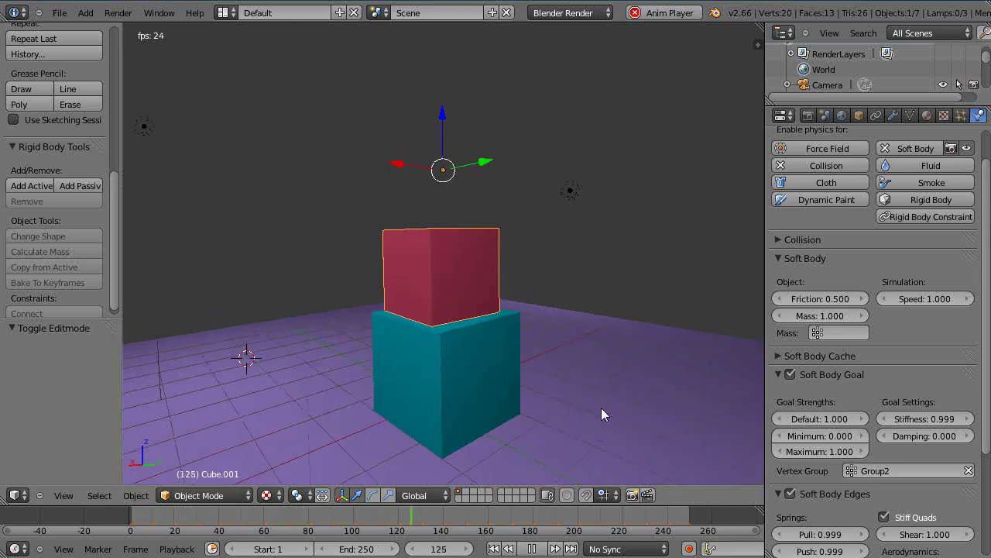